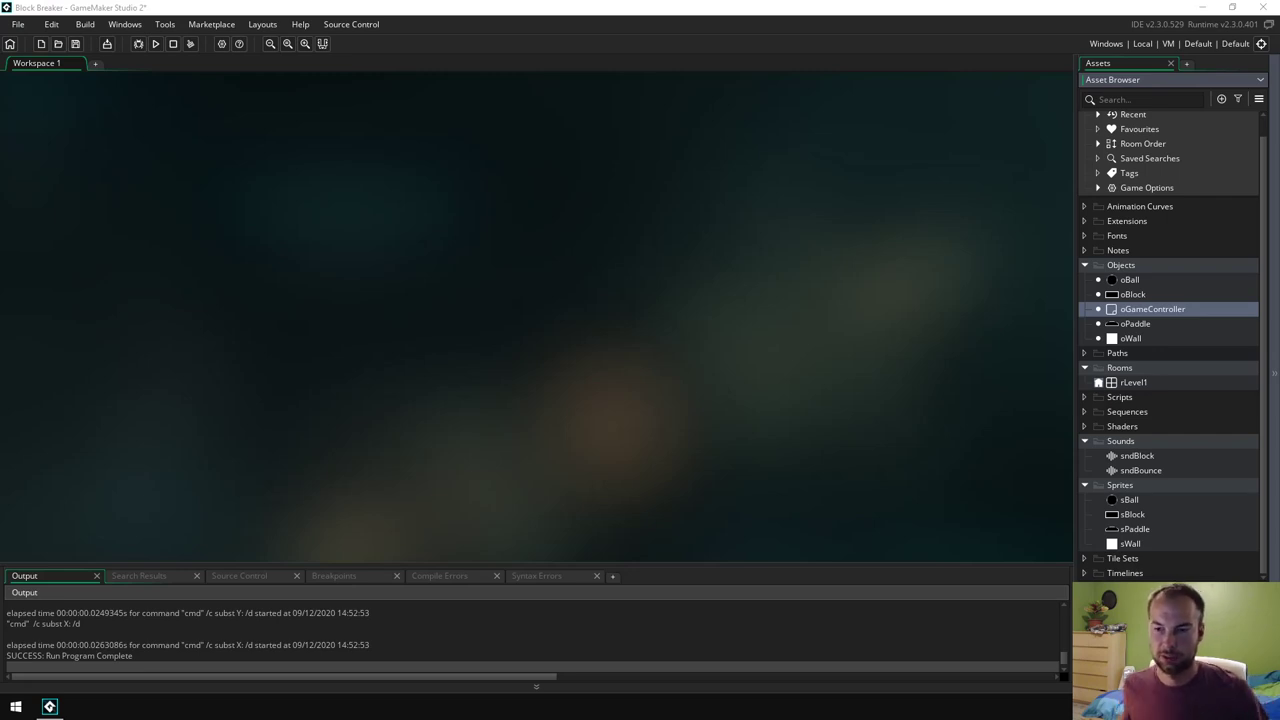
Step: Find oBall under Objects in the Asset Browser and open it for editing
click(1263, 298)
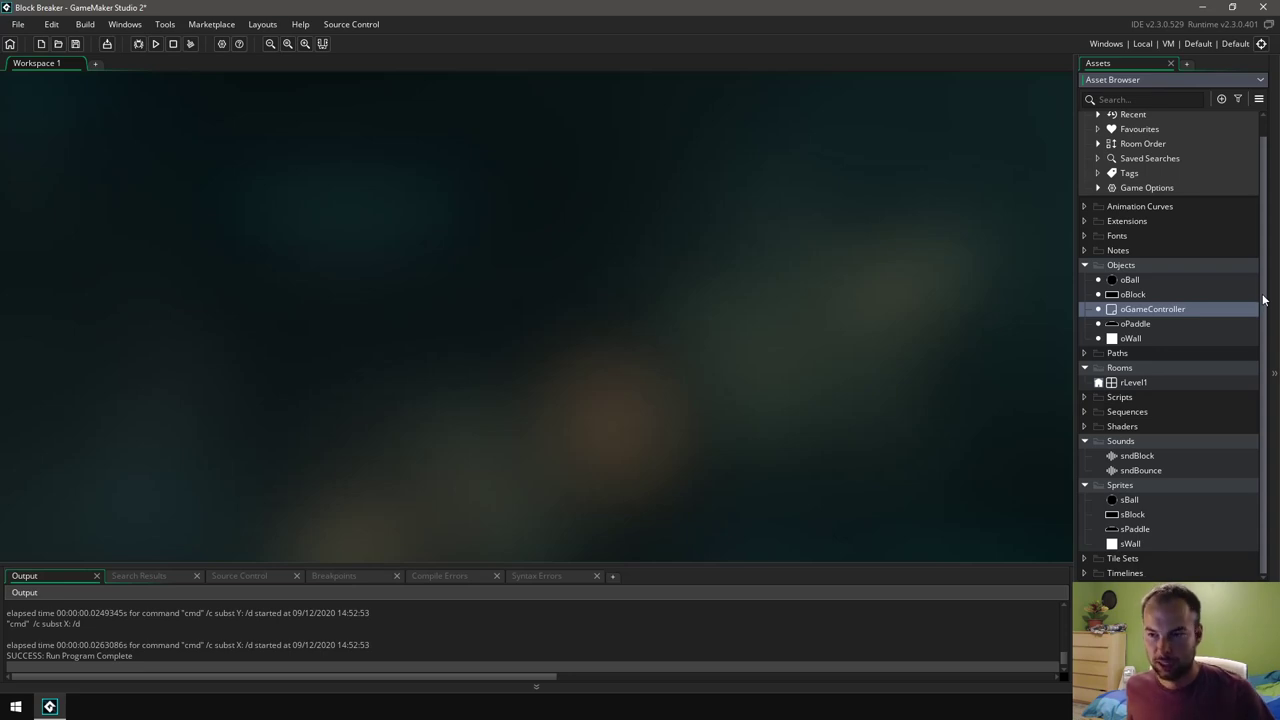
drag(1263, 298, 1265, 284)
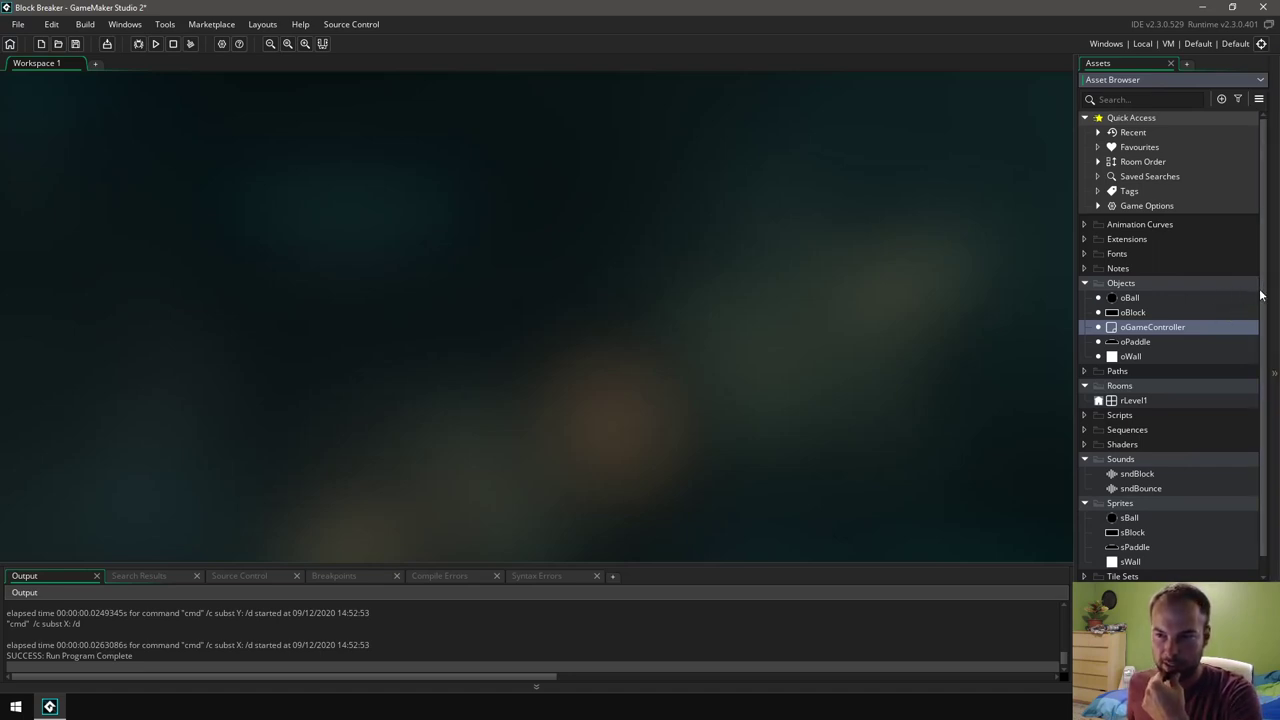
scroll(1262, 290, down, 1)
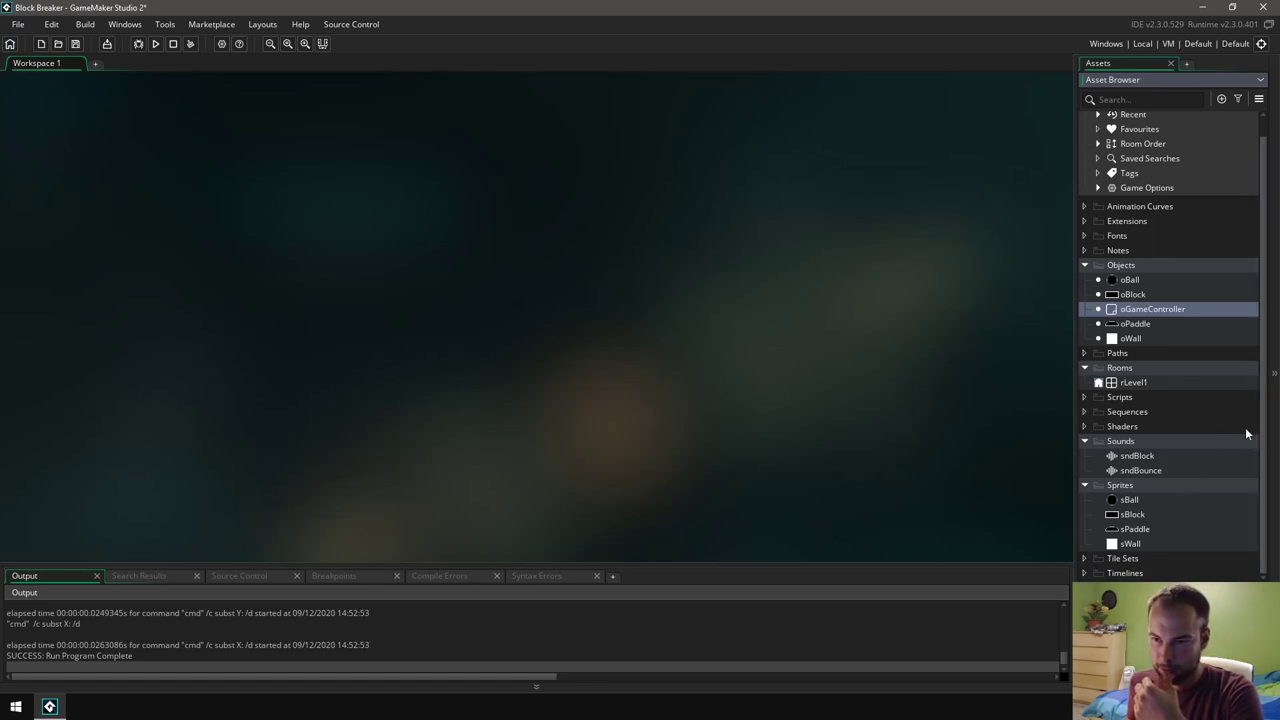
double_click(1129, 283)
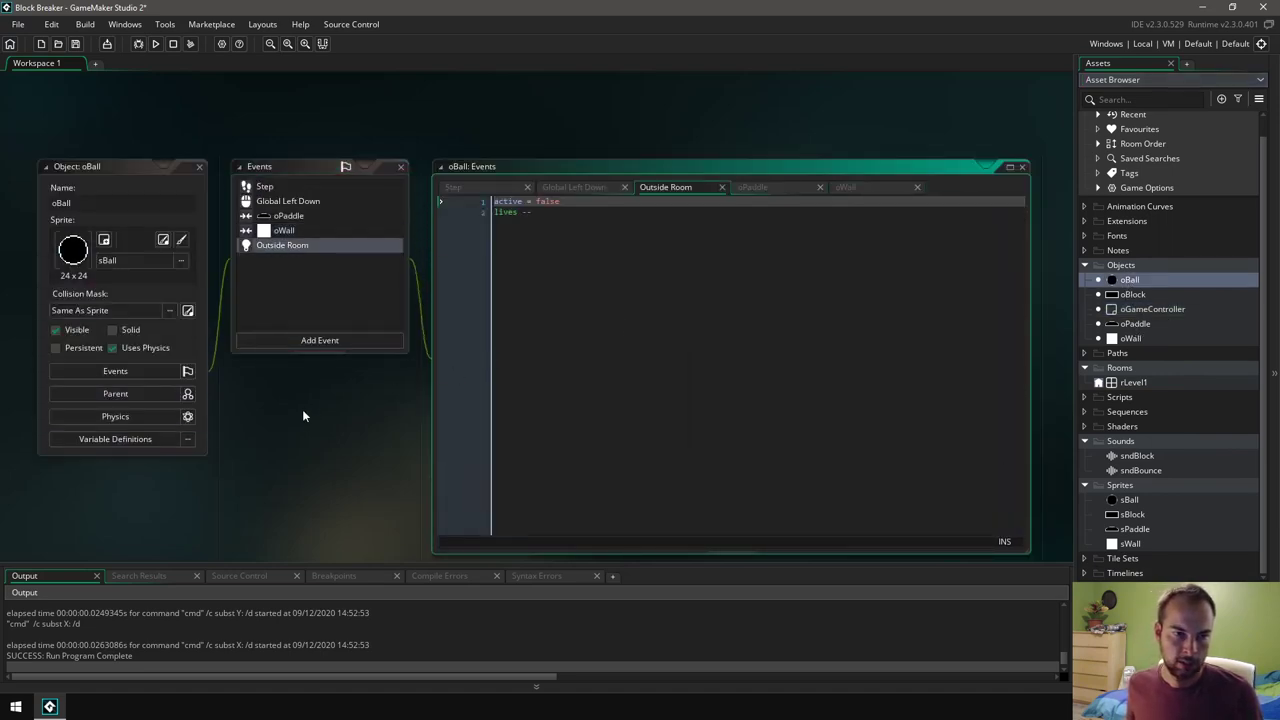
Step: Replace the oWall collision comment with audio_play_sound(sndBounce,100,false) and copy that line
middle_drag(302, 409, 329, 411)
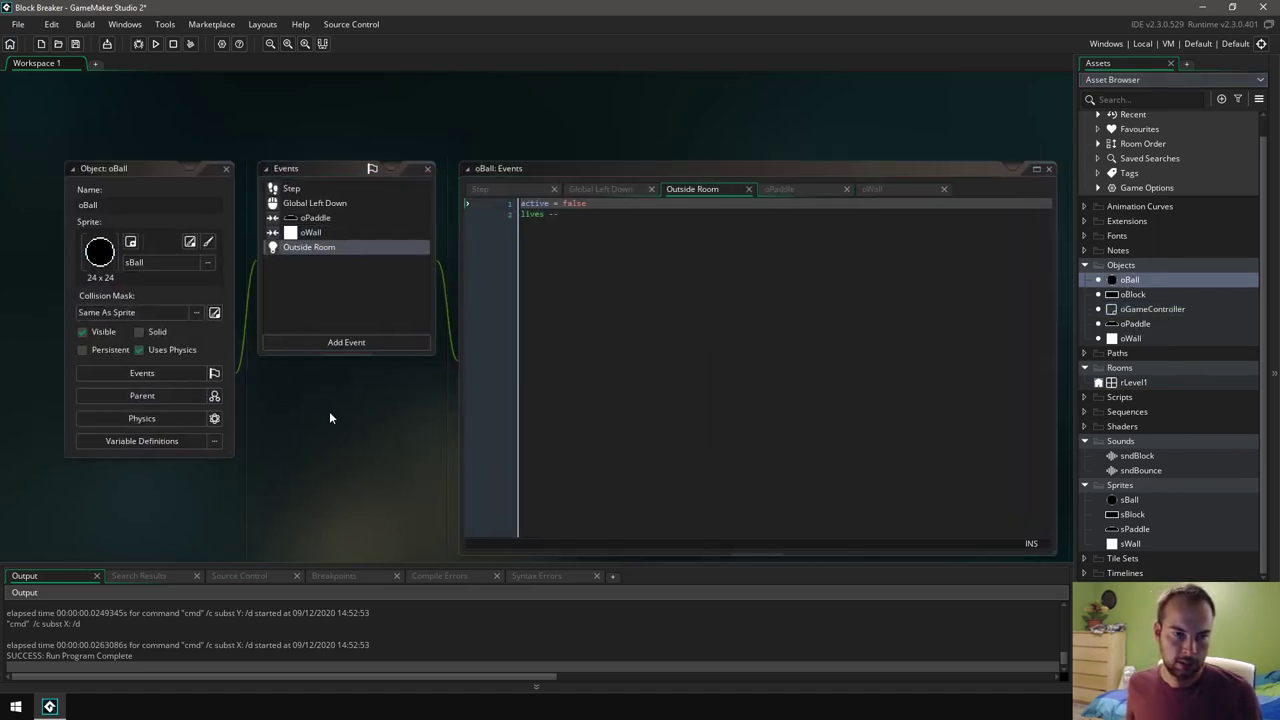
click(313, 220)
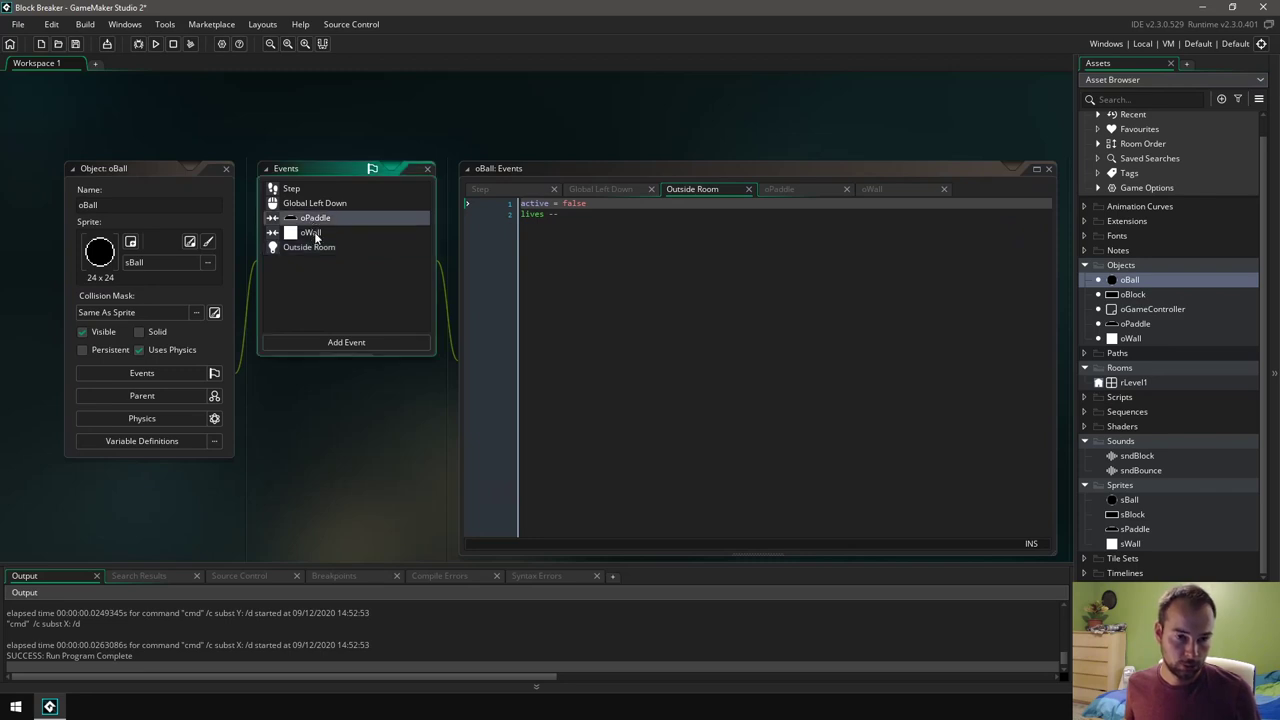
double_click(311, 233)
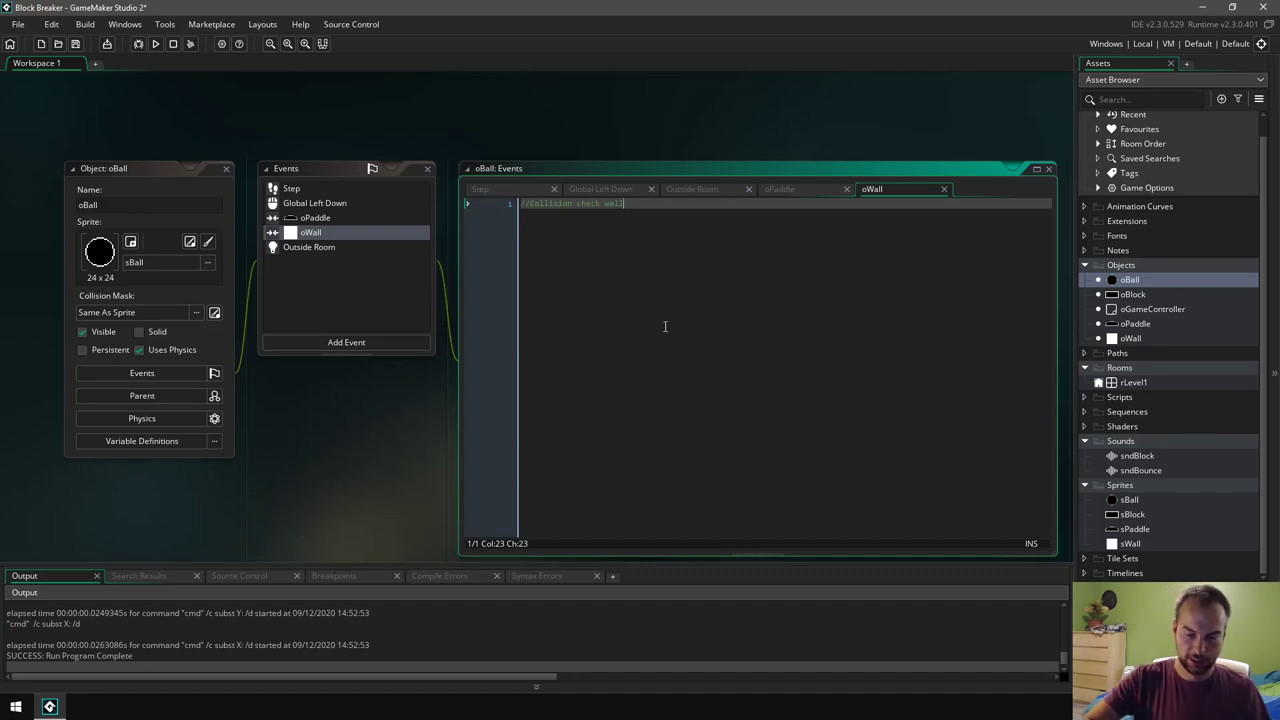
key(BackSpace)
key(BackSpace)
key(BackSpace)
key(BackSpace)
key(BackSpace)
key(BackSpace)
key(BackSpace)
key(BackSpace)
key(BackSpace)
key(BackSpace)
key(BackSpace)
key(BackSpace)
key(BackSpace)
key(BackSpace)
key(BackSpace)
key(BackSpace)
key(BackSpace)
key(BackSpace)
key(BackSpace)
key(BackSpace)
key(BackSpace)
key(BackSpace)
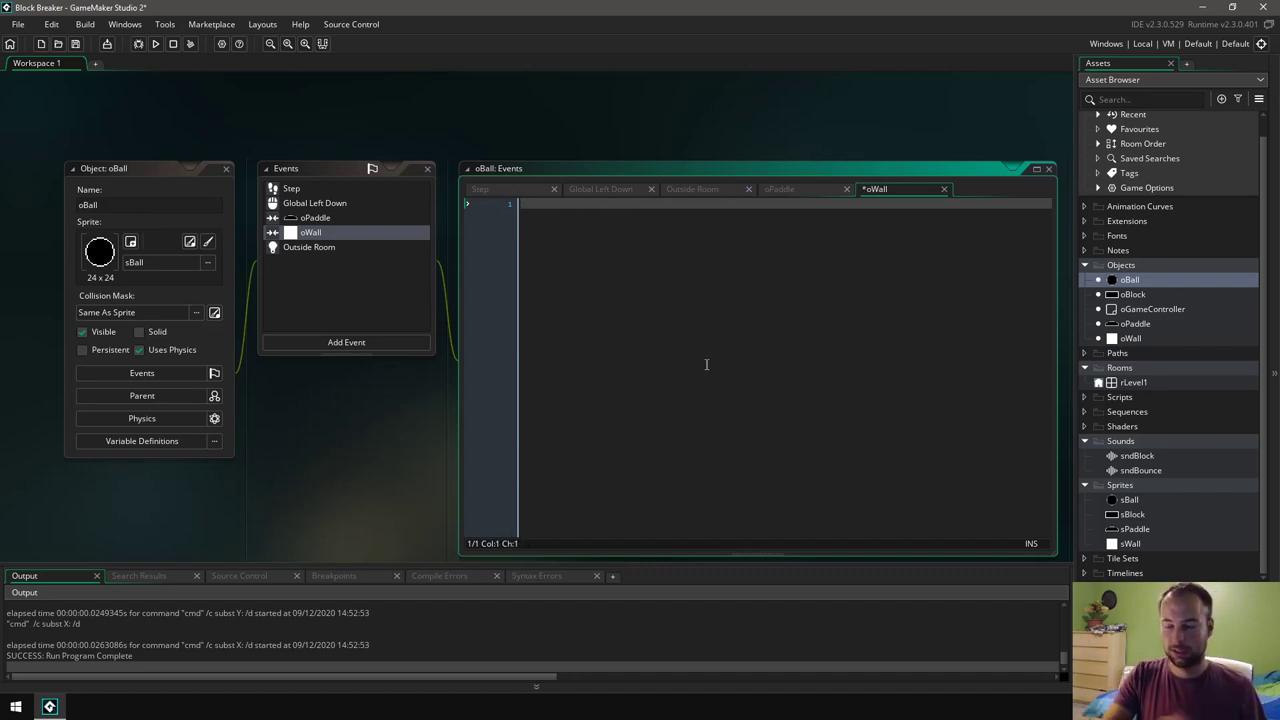
text(aud)
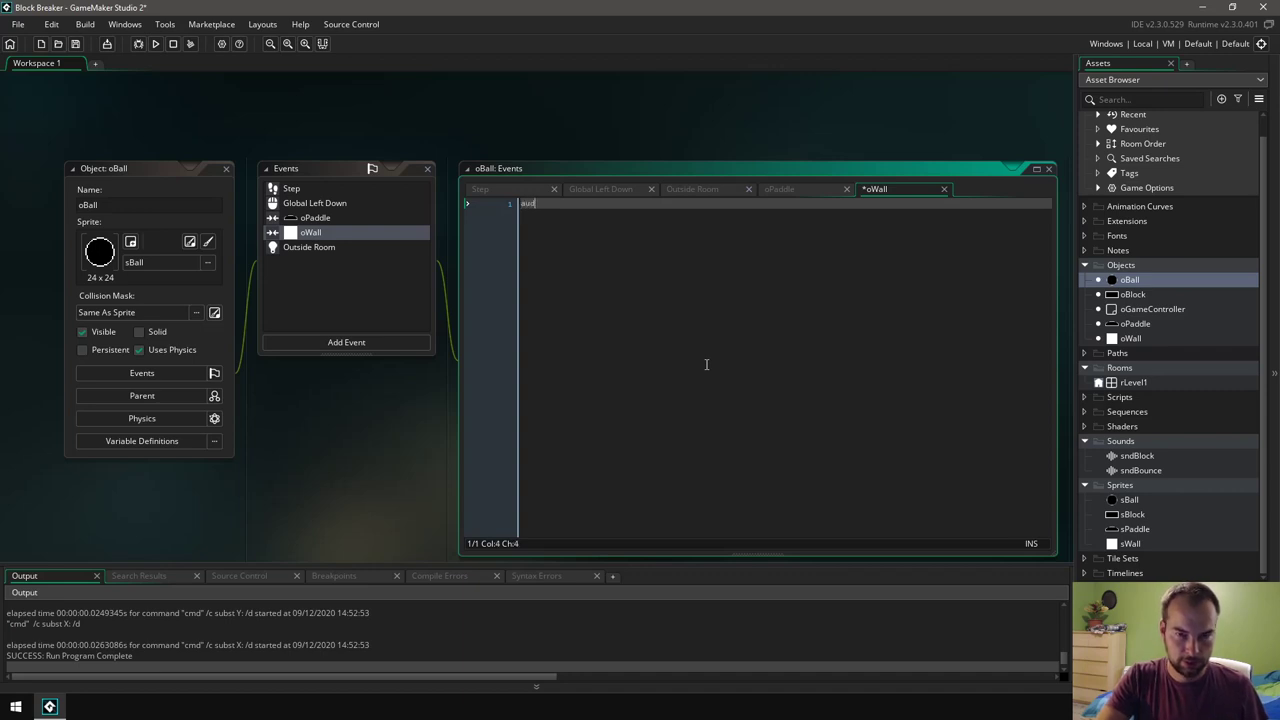
text(io_play)
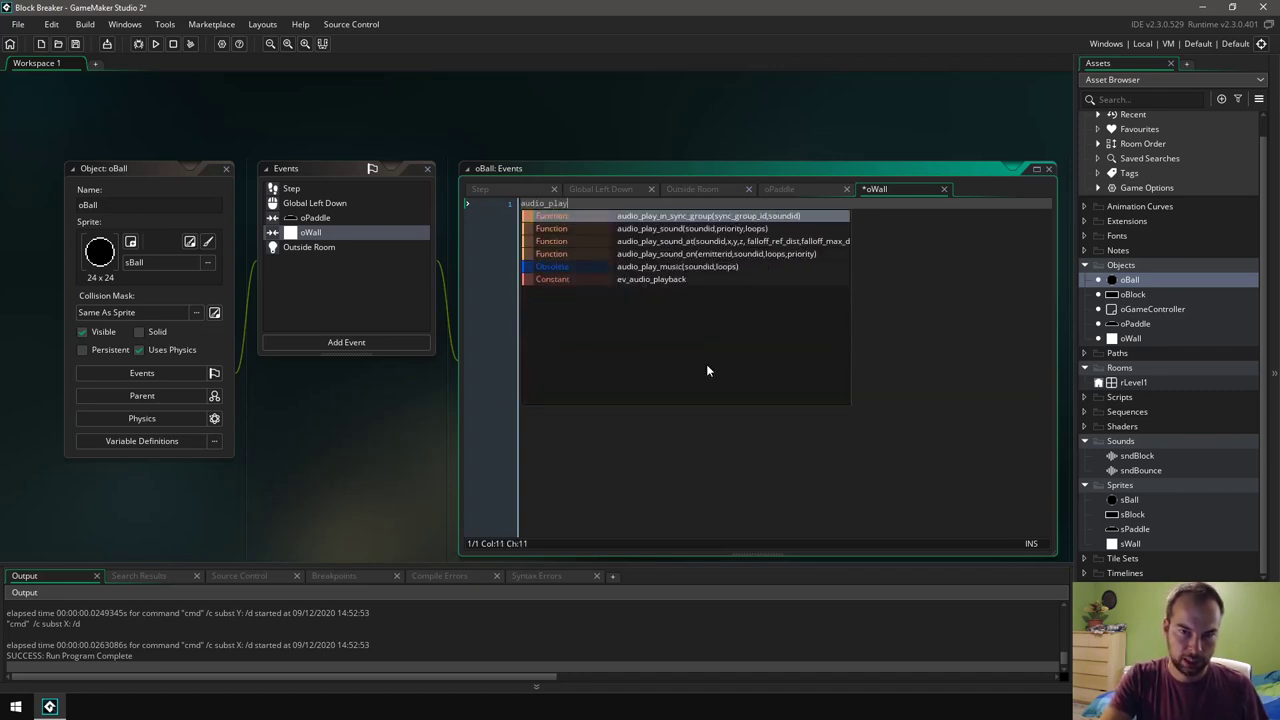
text(_sound)
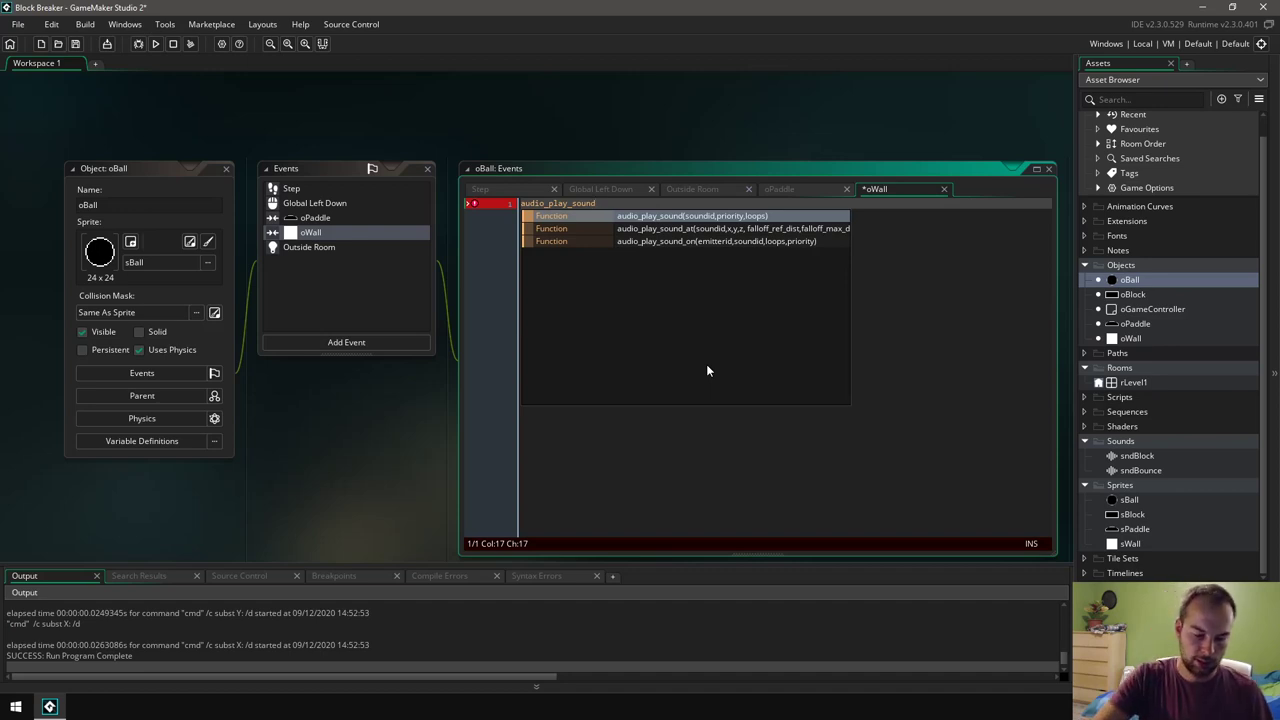
text(()
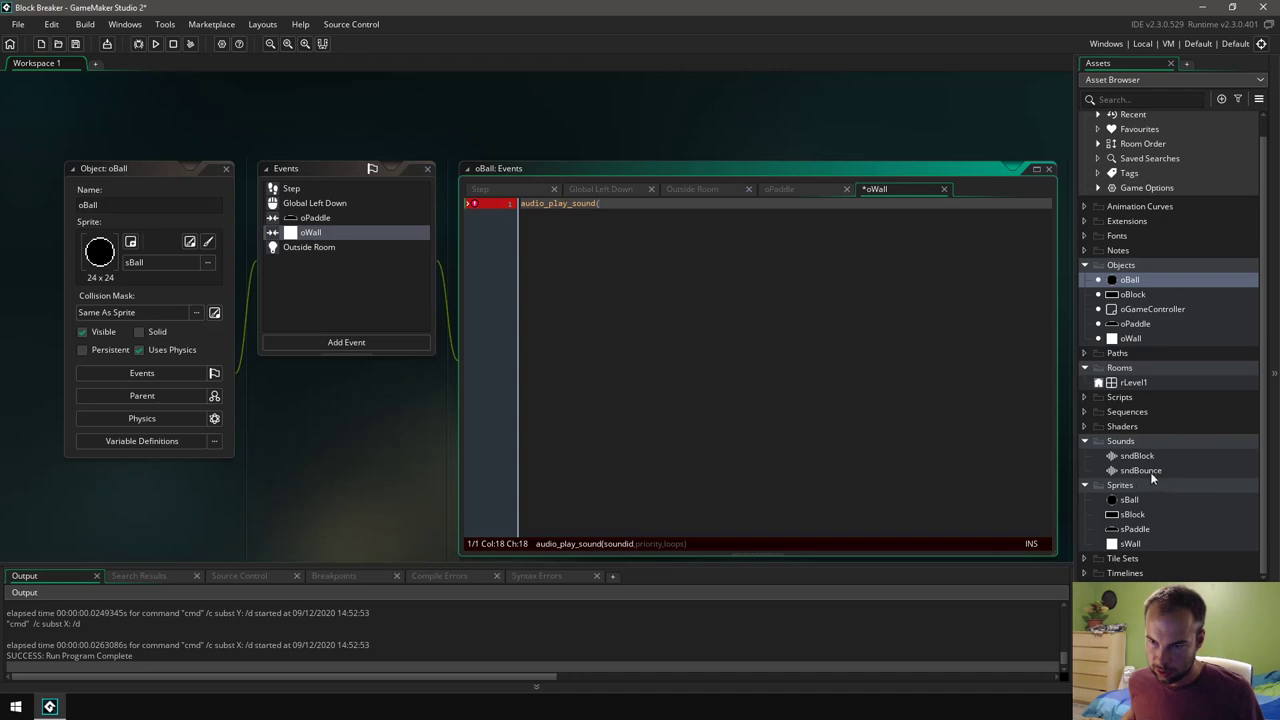
text(sndBounce)
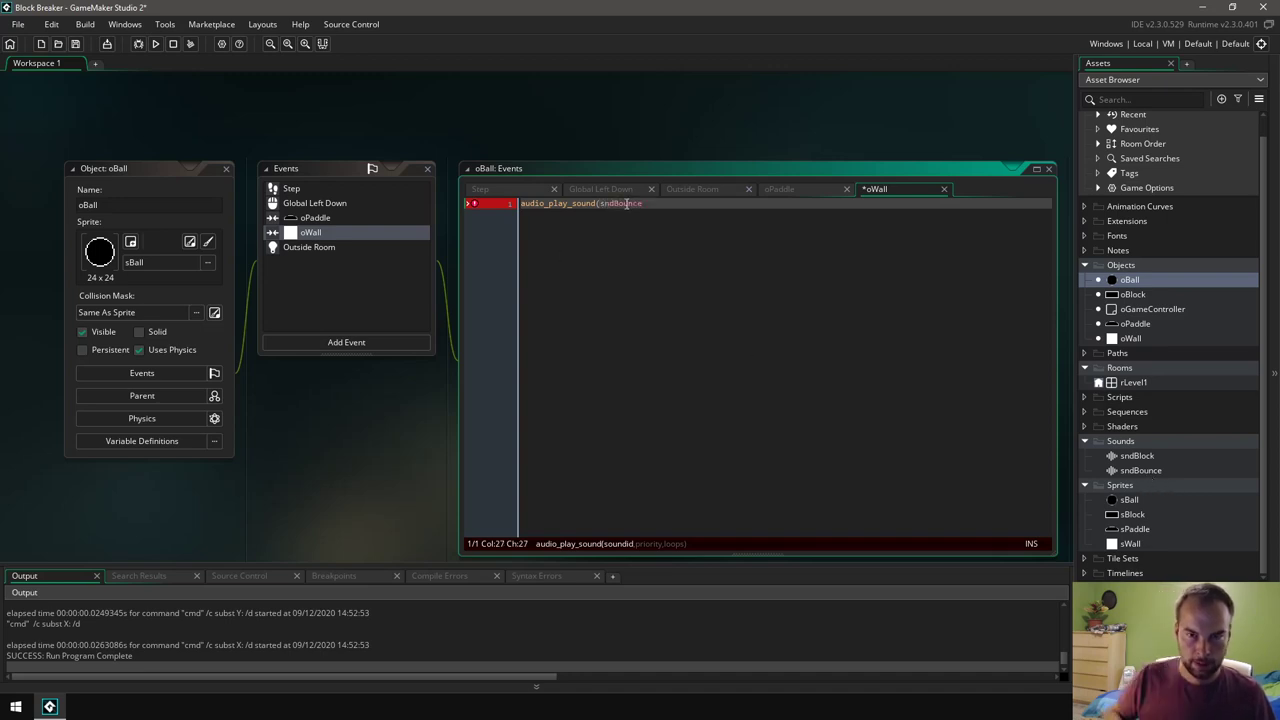
text(,)
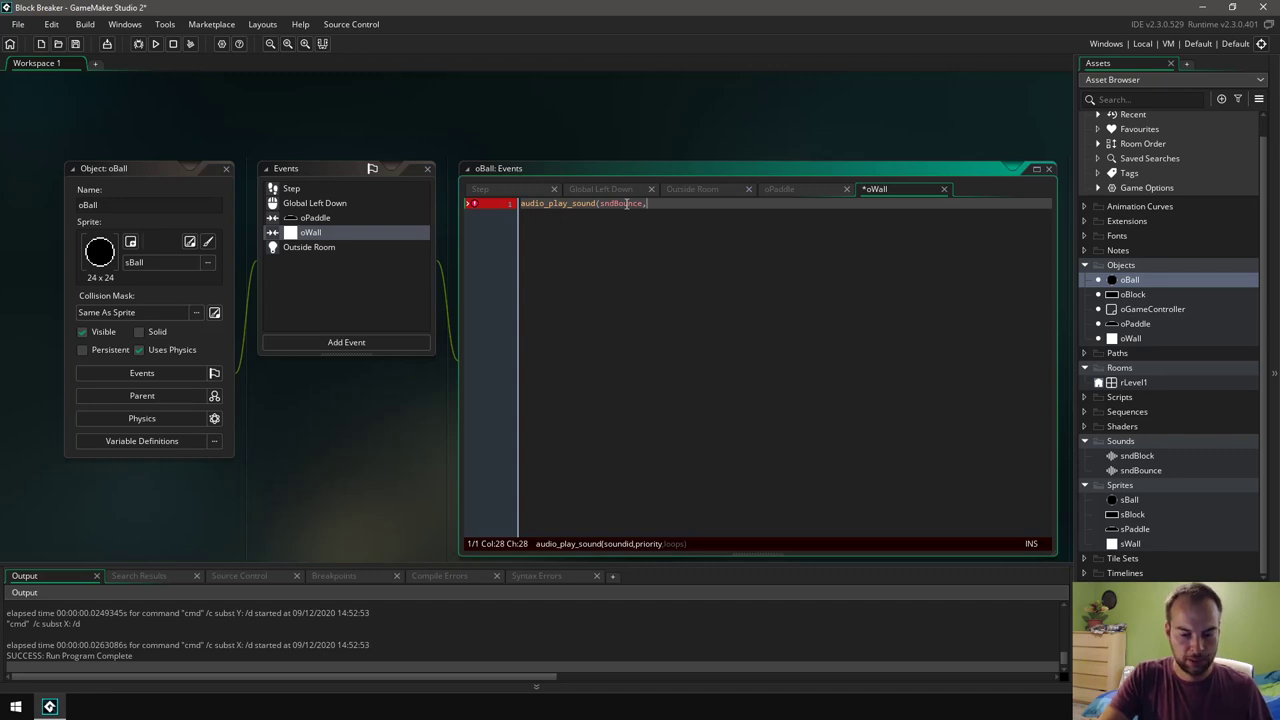
text(100)
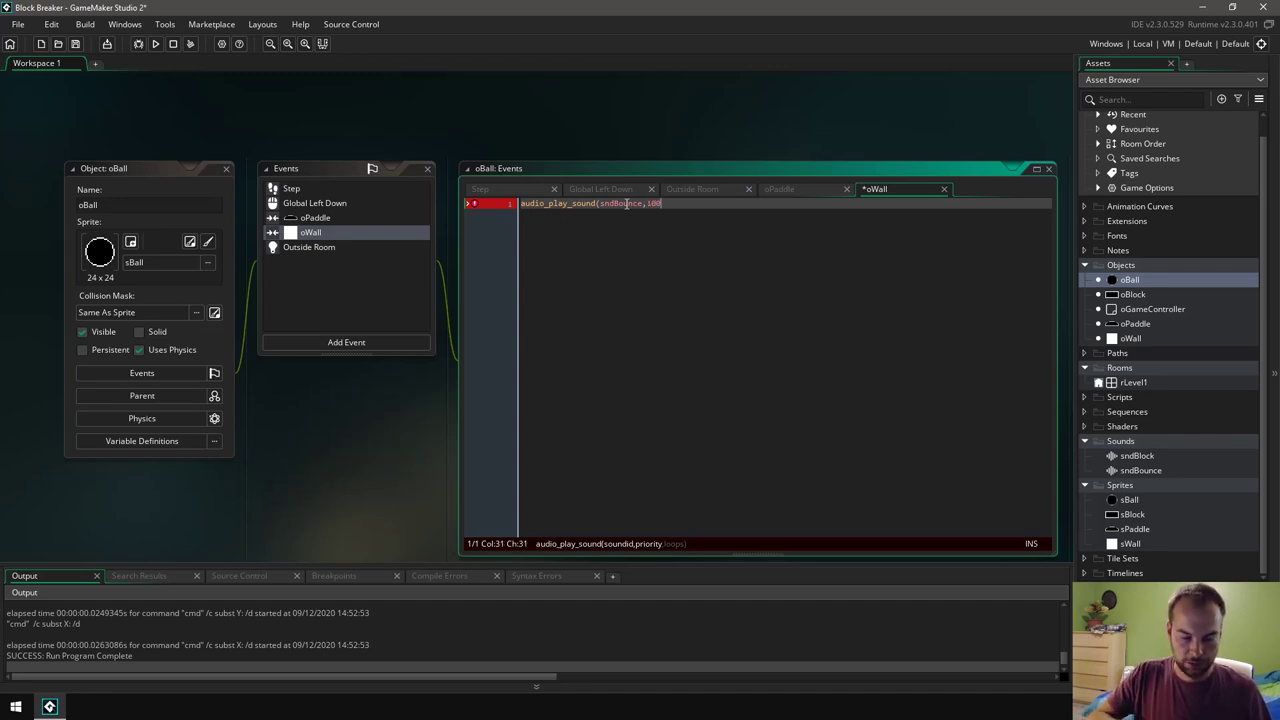
text(,)
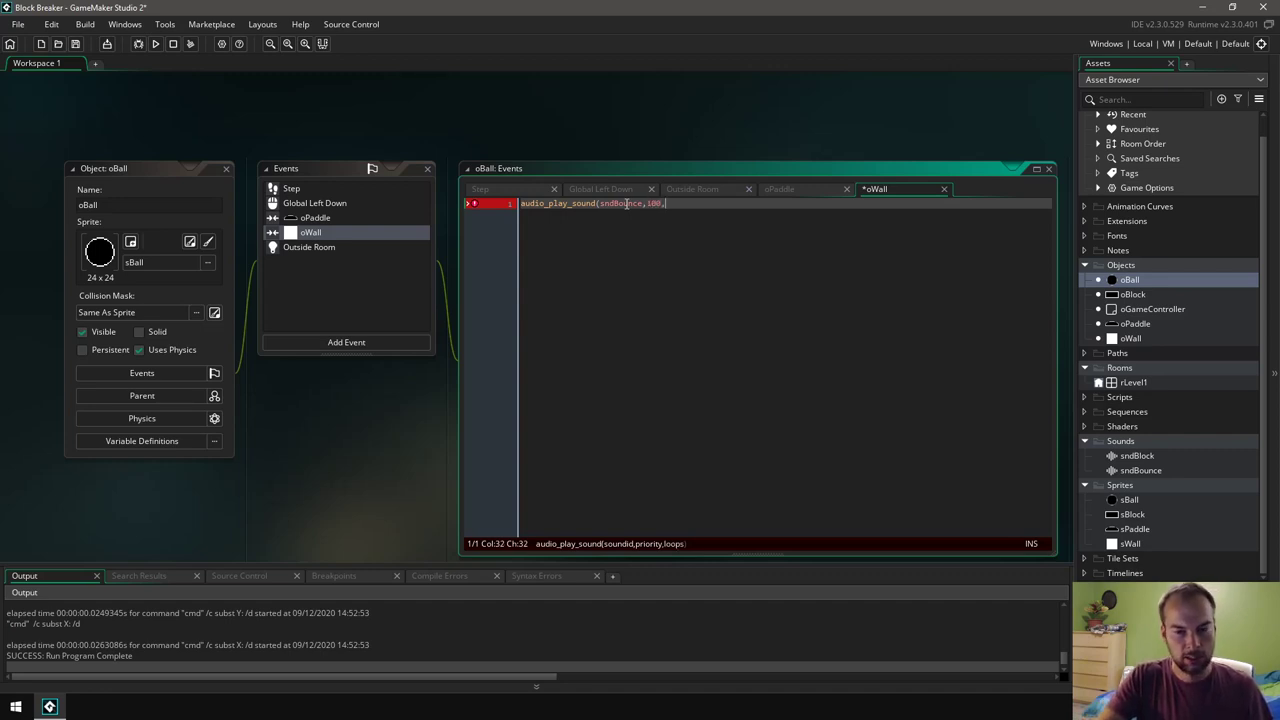
text(false))
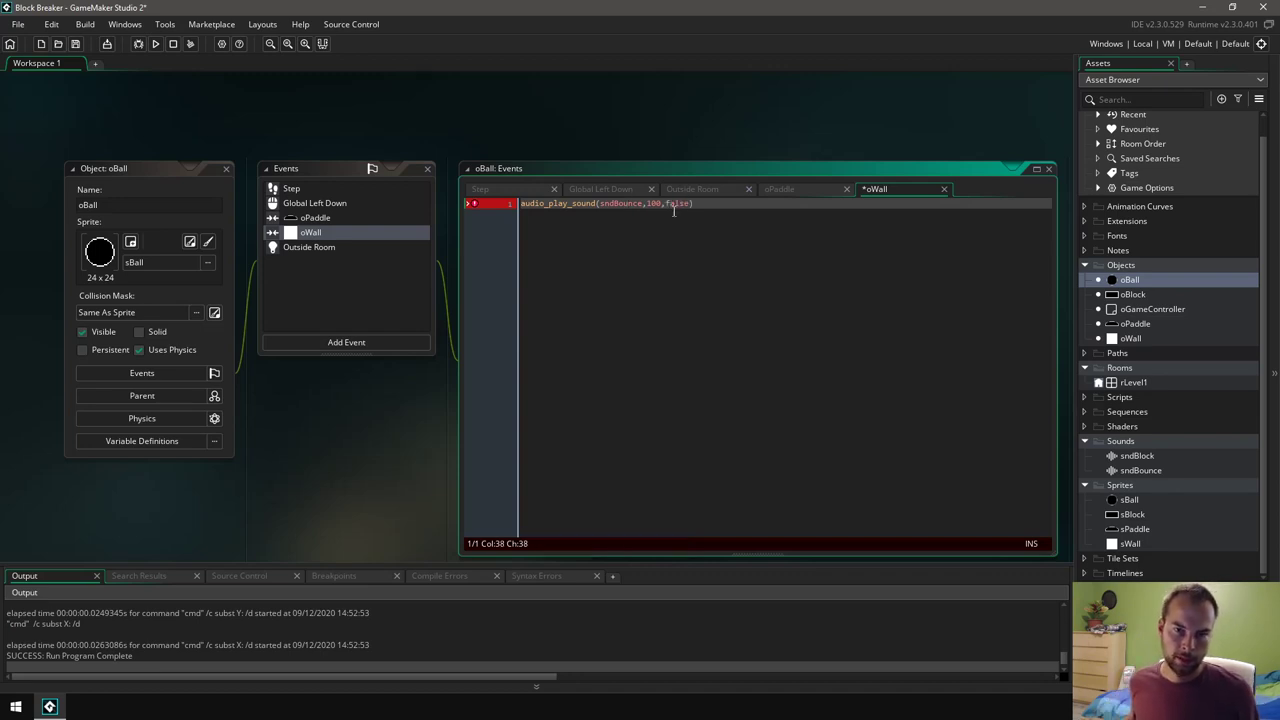
drag(694, 203, 521, 202)
key(ctrl+c)
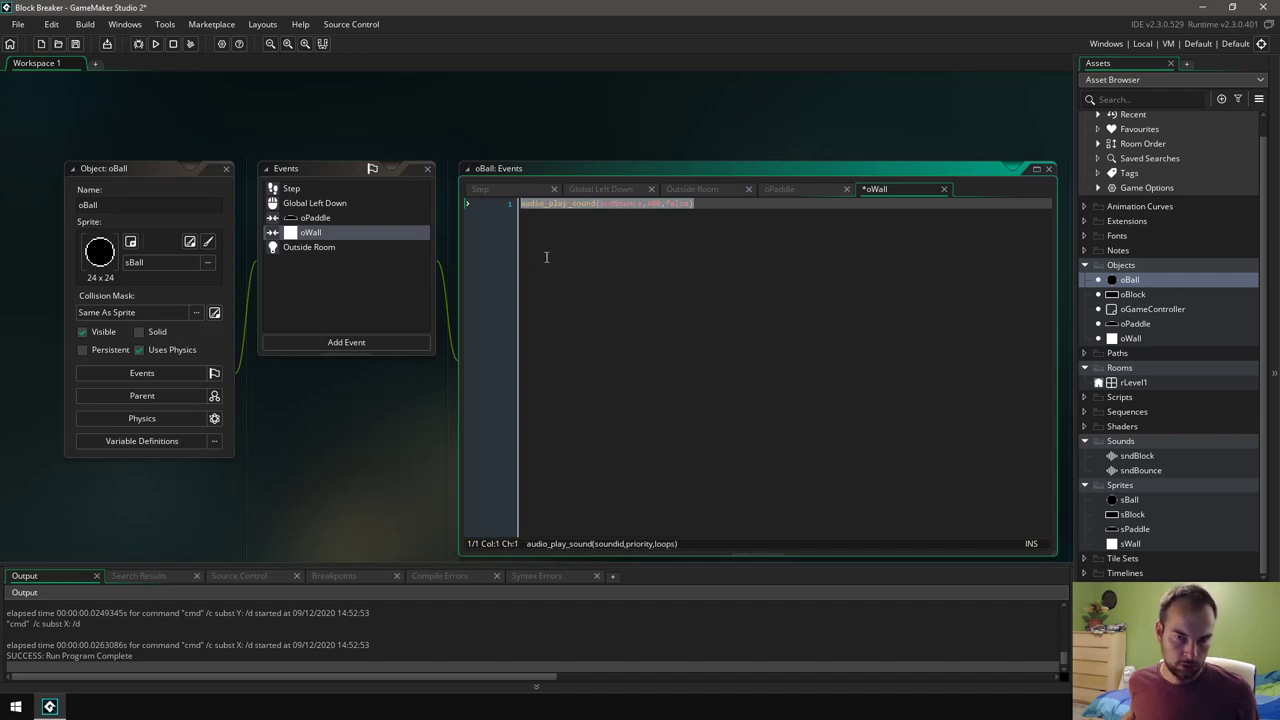
Step: Paste the same sound call over the oPaddle collision comment and close the oBall editors
click(305, 217)
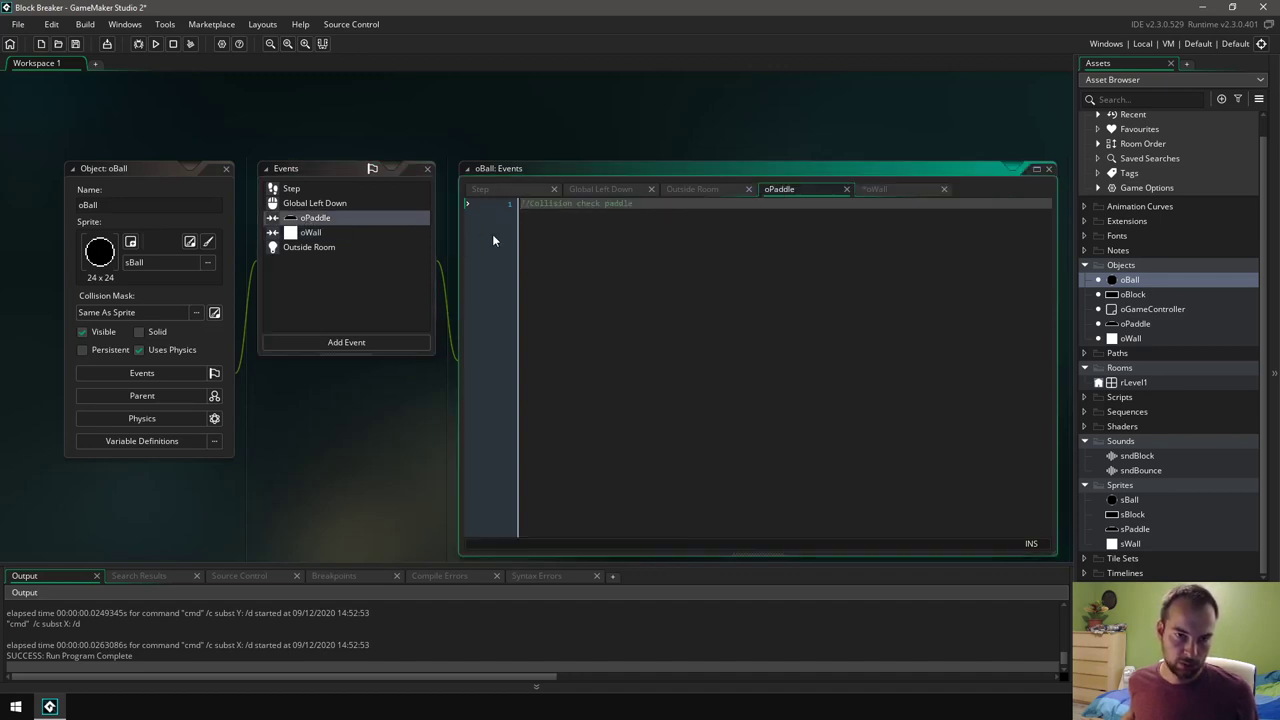
click(517, 206)
drag(632, 205, 518, 205)
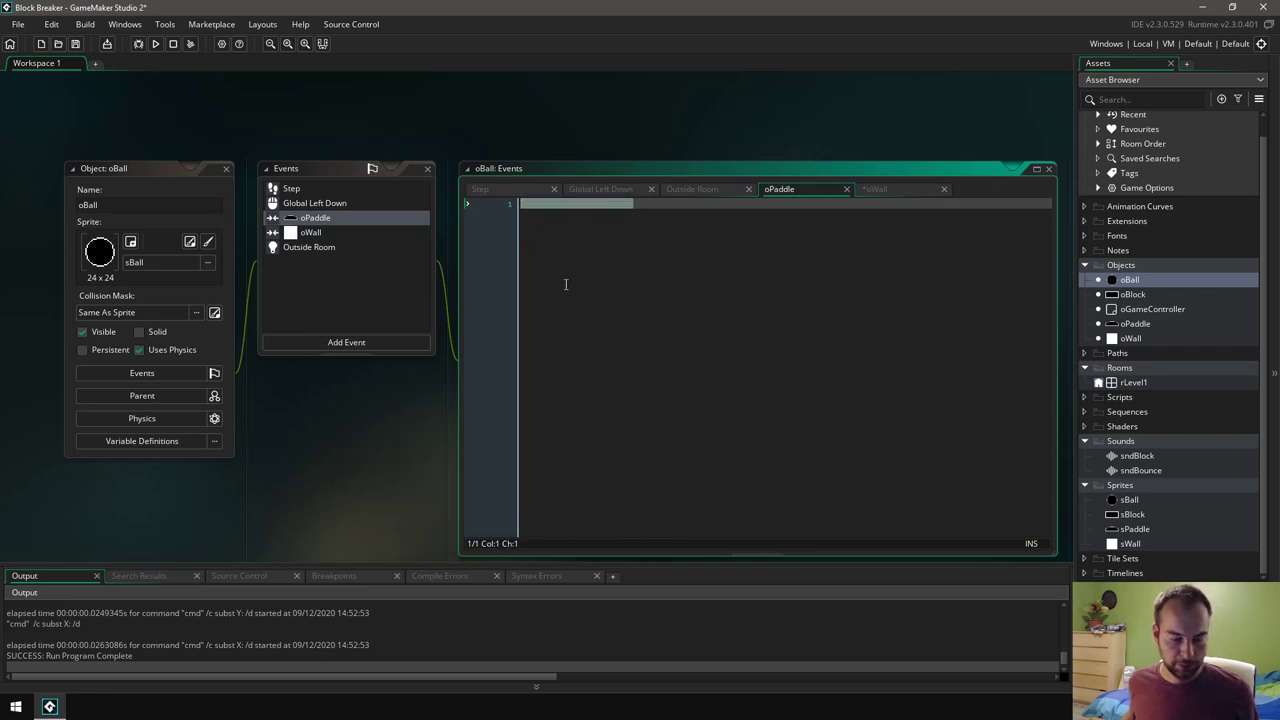
key(ctrl+v)
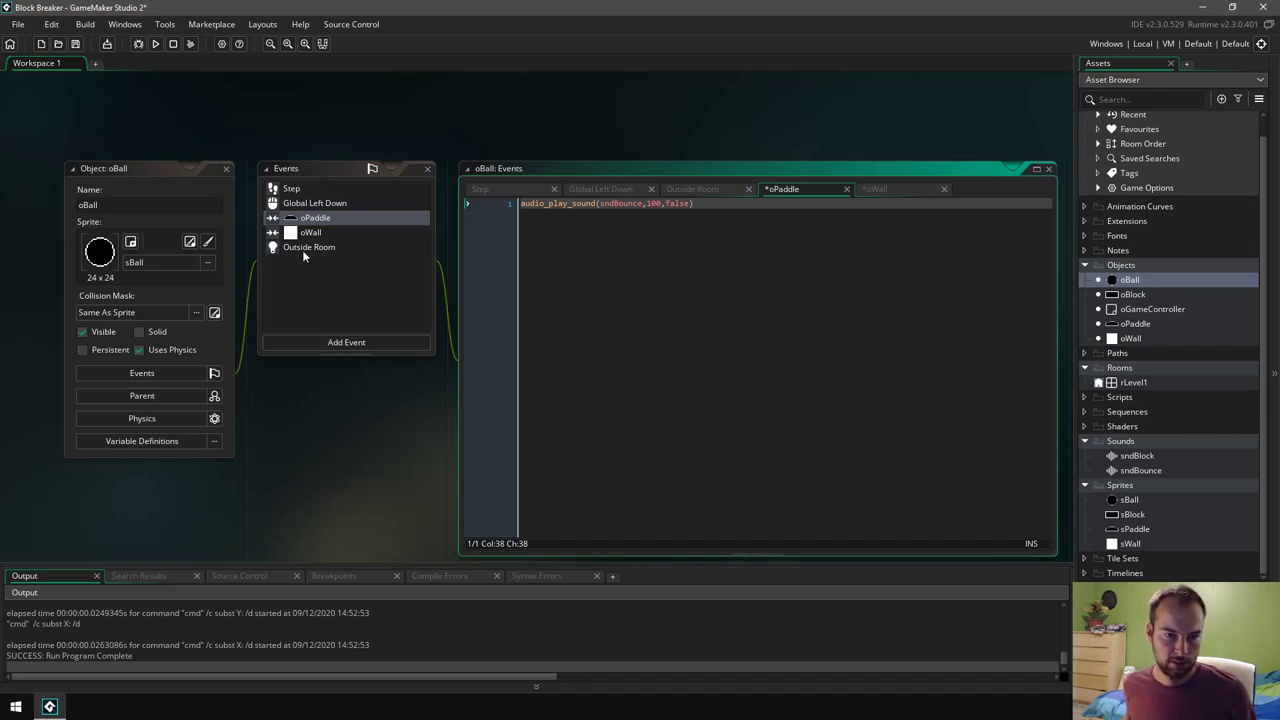
click(226, 170)
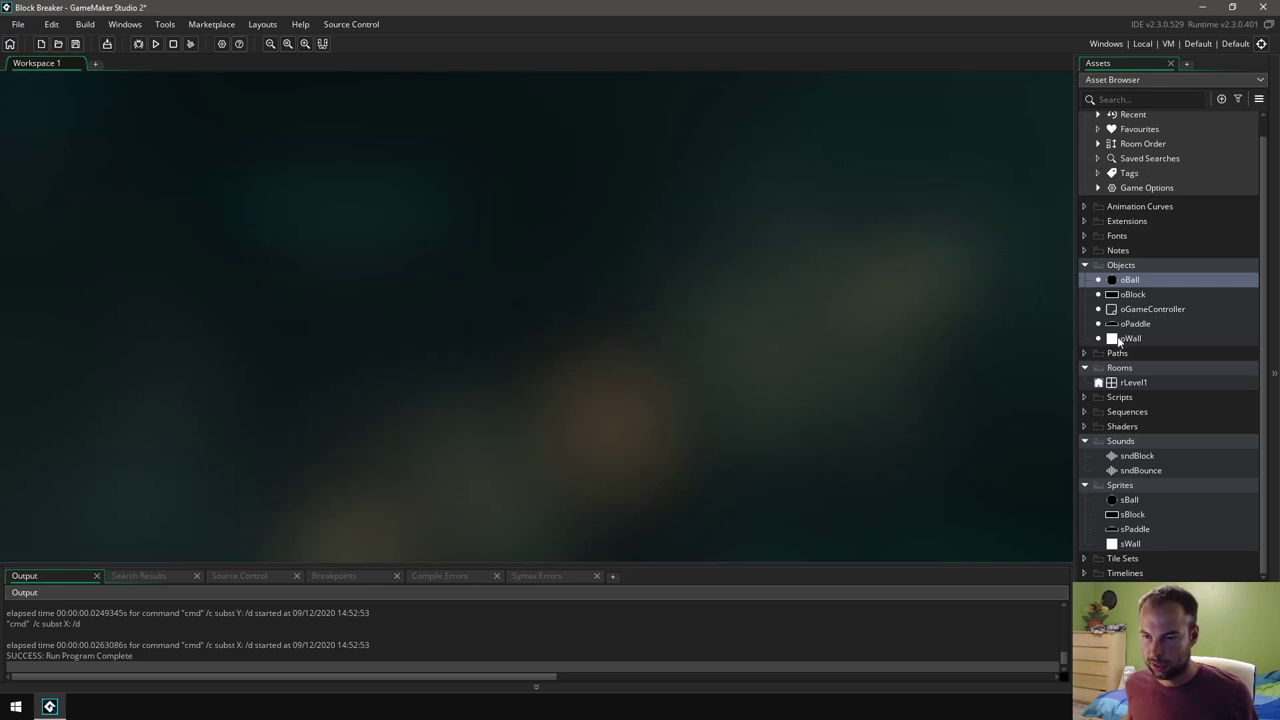
Step: Add audio_play_sound(sndBlock,100,false) above instance_destroy() in oBlock's oBall collision, then close the editor
double_click(1132, 294)
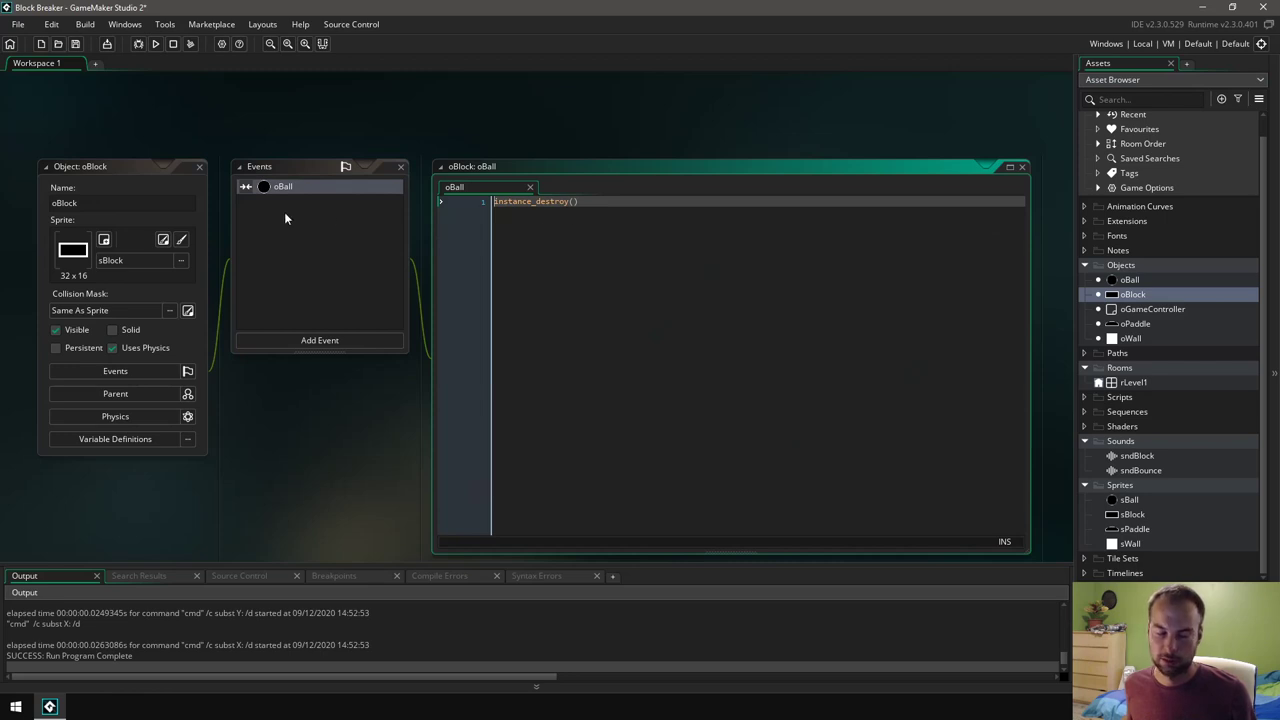
click(597, 211)
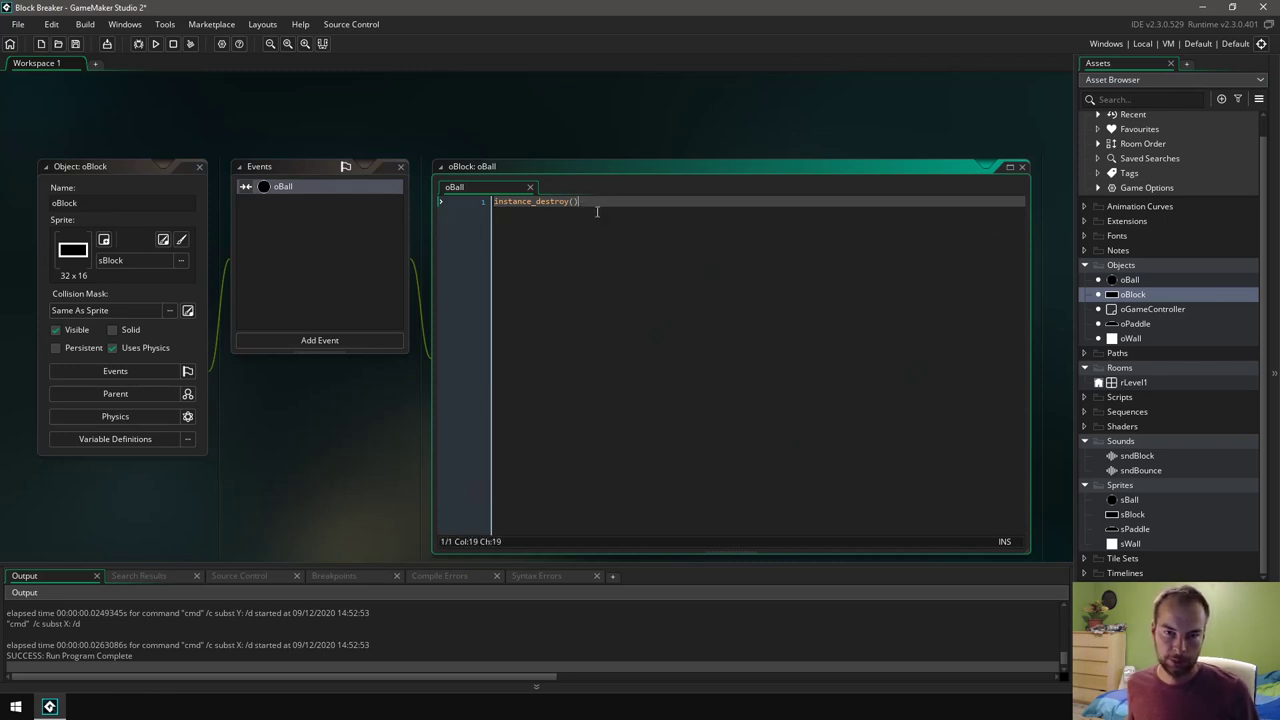
key(Left)
key(Left)
key(Left)
key(Left)
key(Left)
key(Left)
key(Left)
key(Left)
key(Left)
key(Left)
key(Left)
key(Return)
key(Up)
key(ctrl+v)
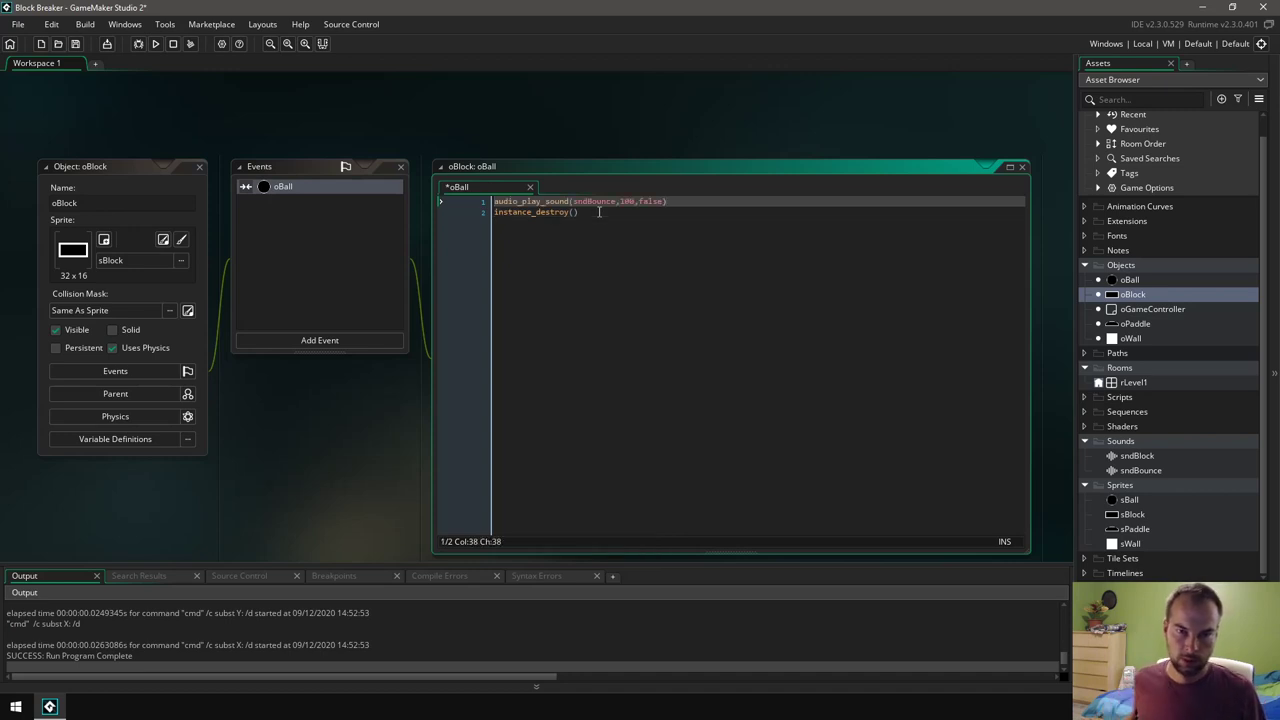
drag(587, 201, 606, 201)
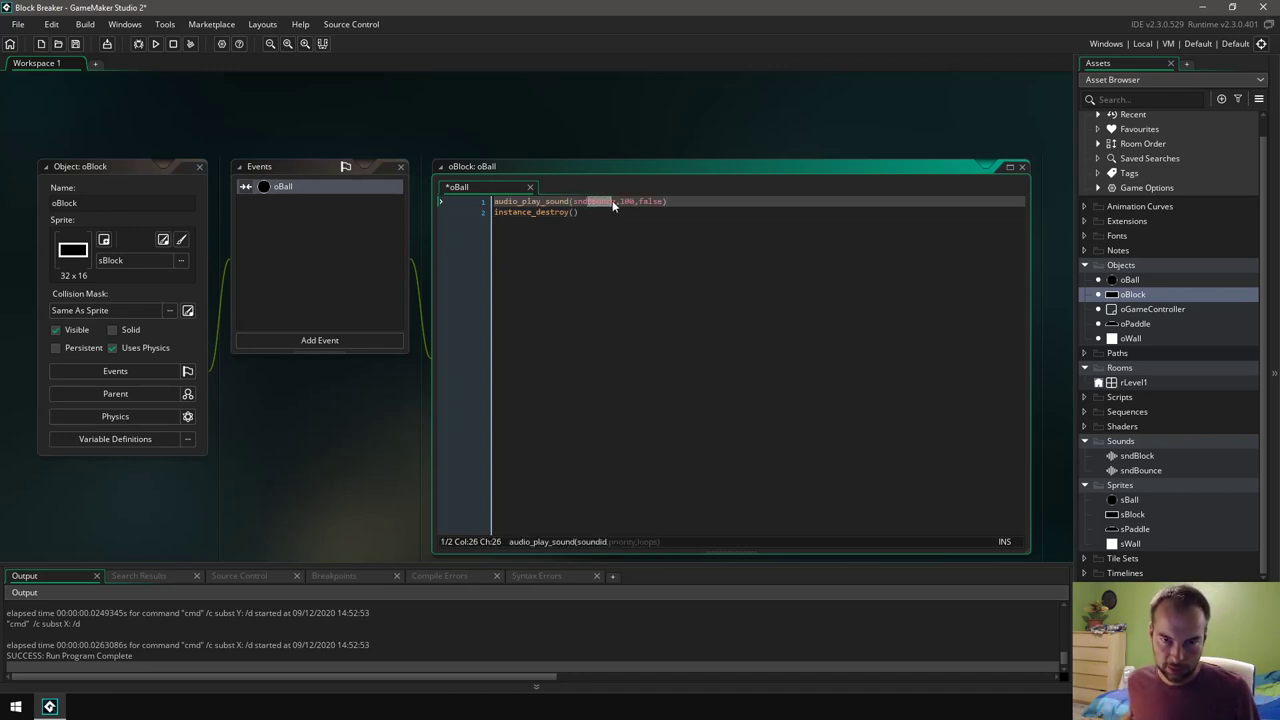
text(Block)
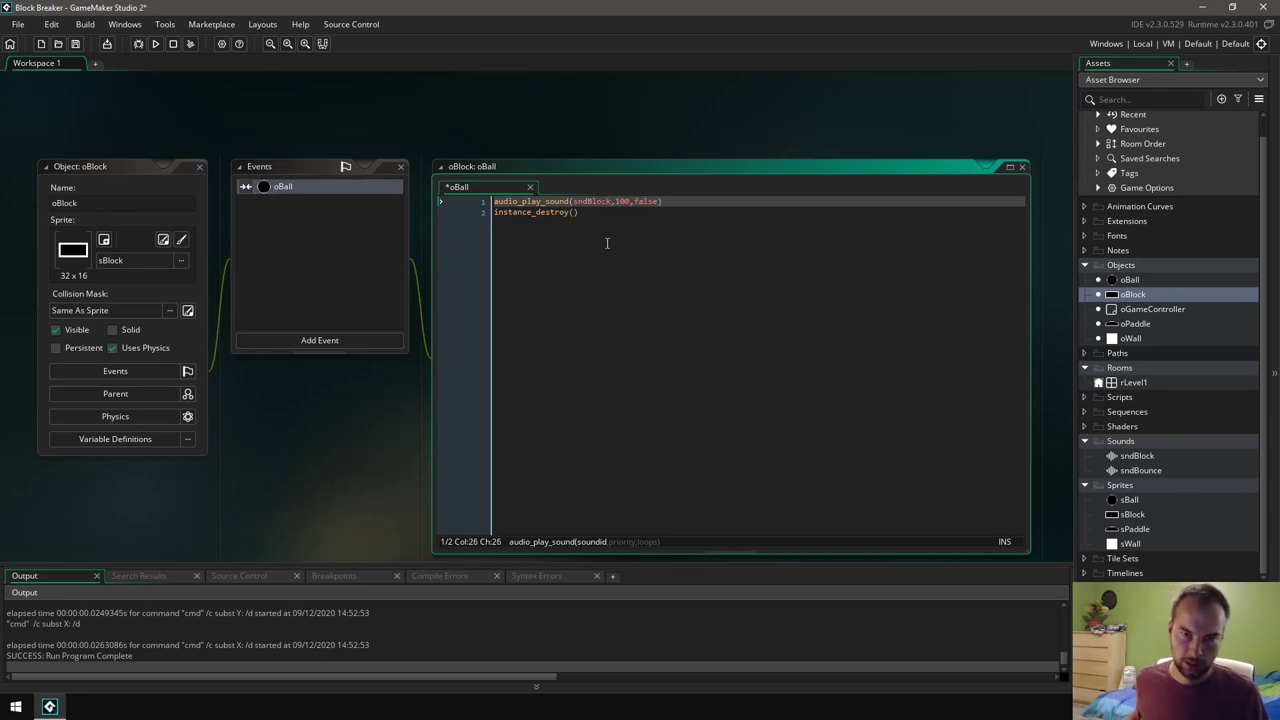
click(665, 203)
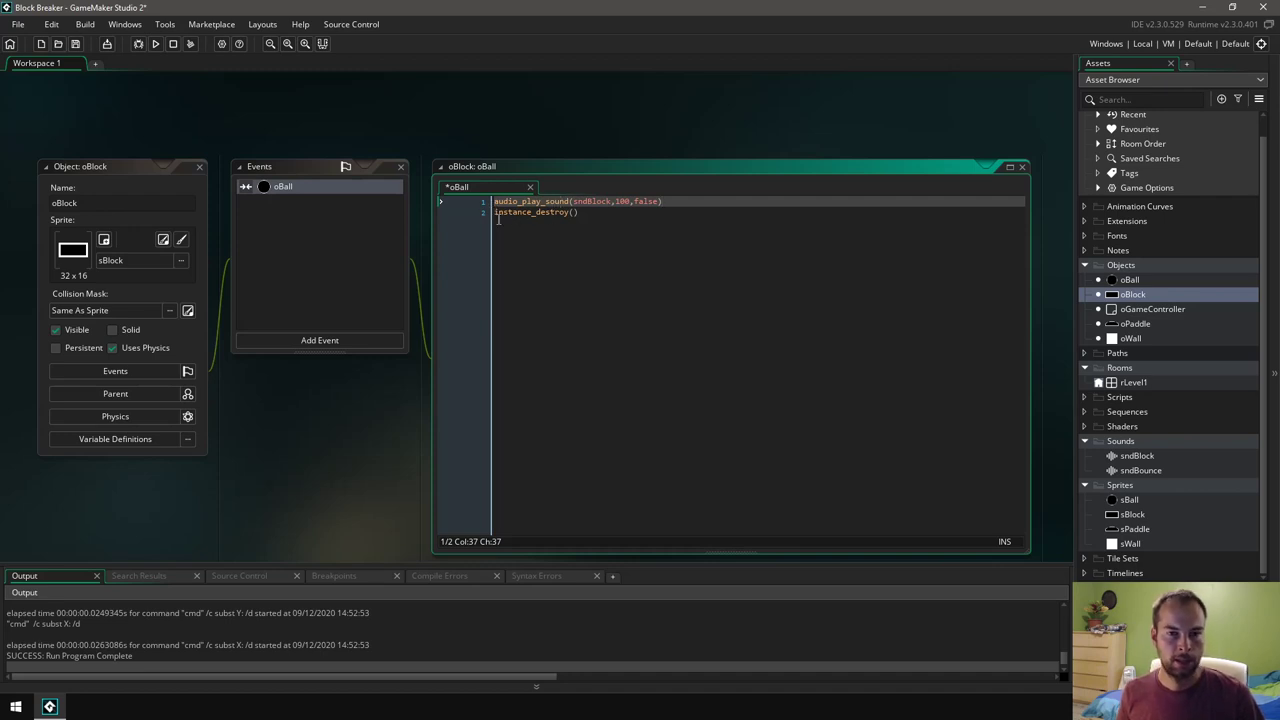
click(200, 168)
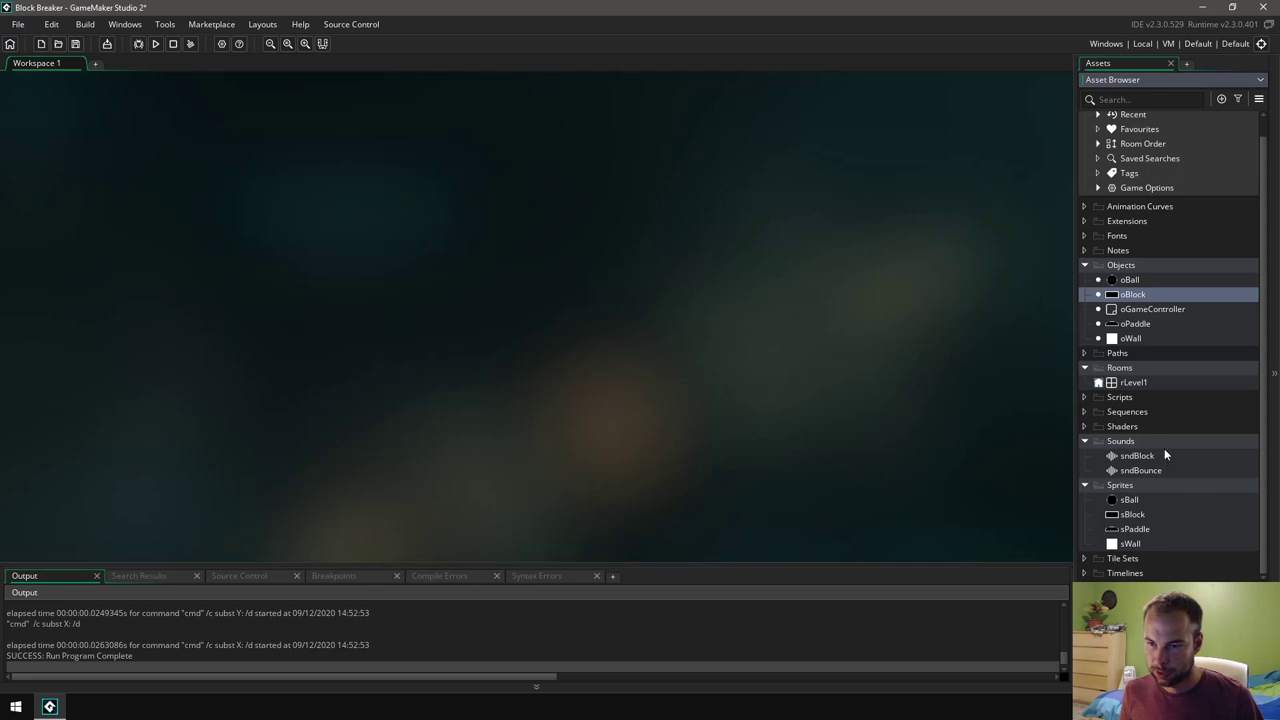
Step: Open rLevel1, zoom out to see the whole room, and set Grid X and Grid Y to 16
double_click(1134, 383)
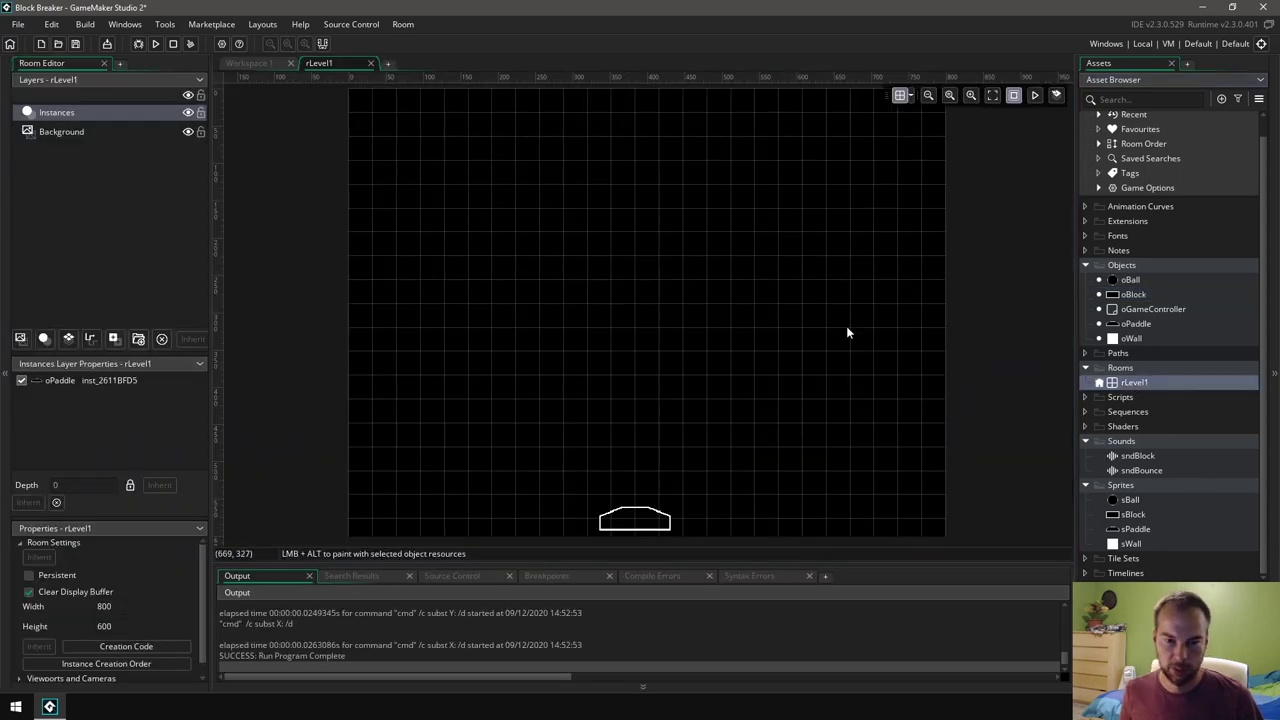
click(928, 95)
middle_drag(771, 220, 780, 240)
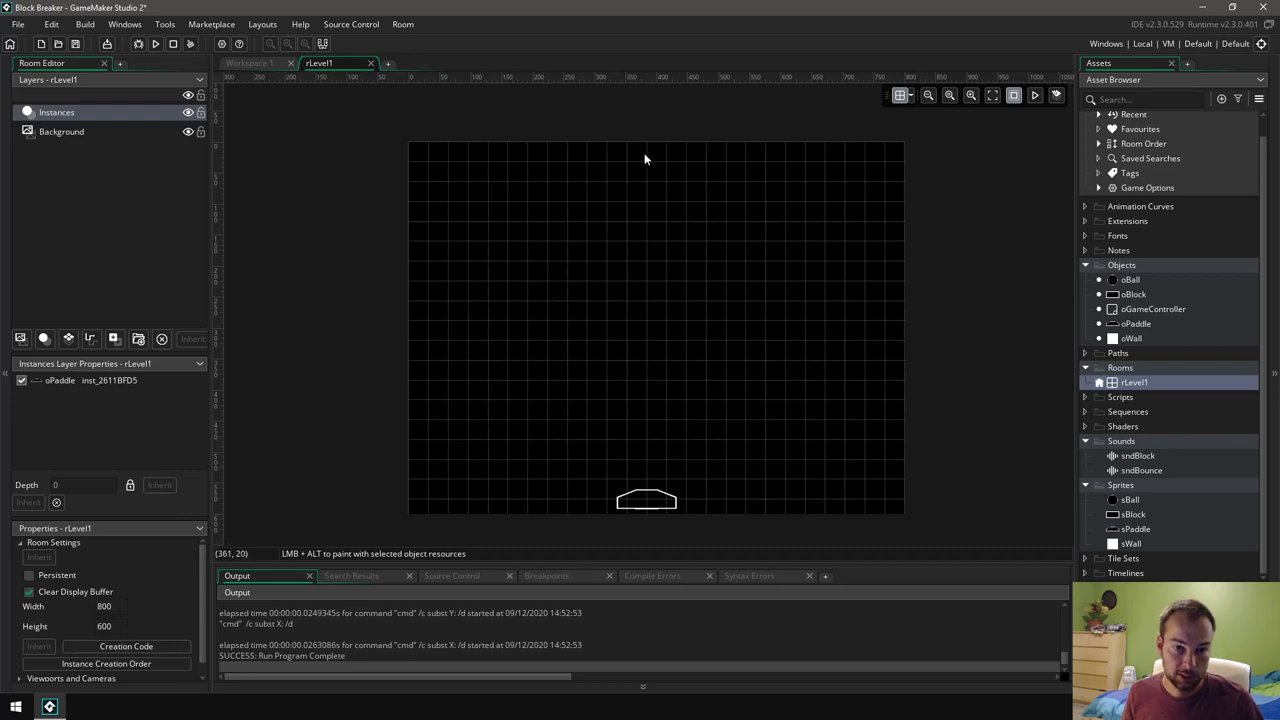
click(911, 96)
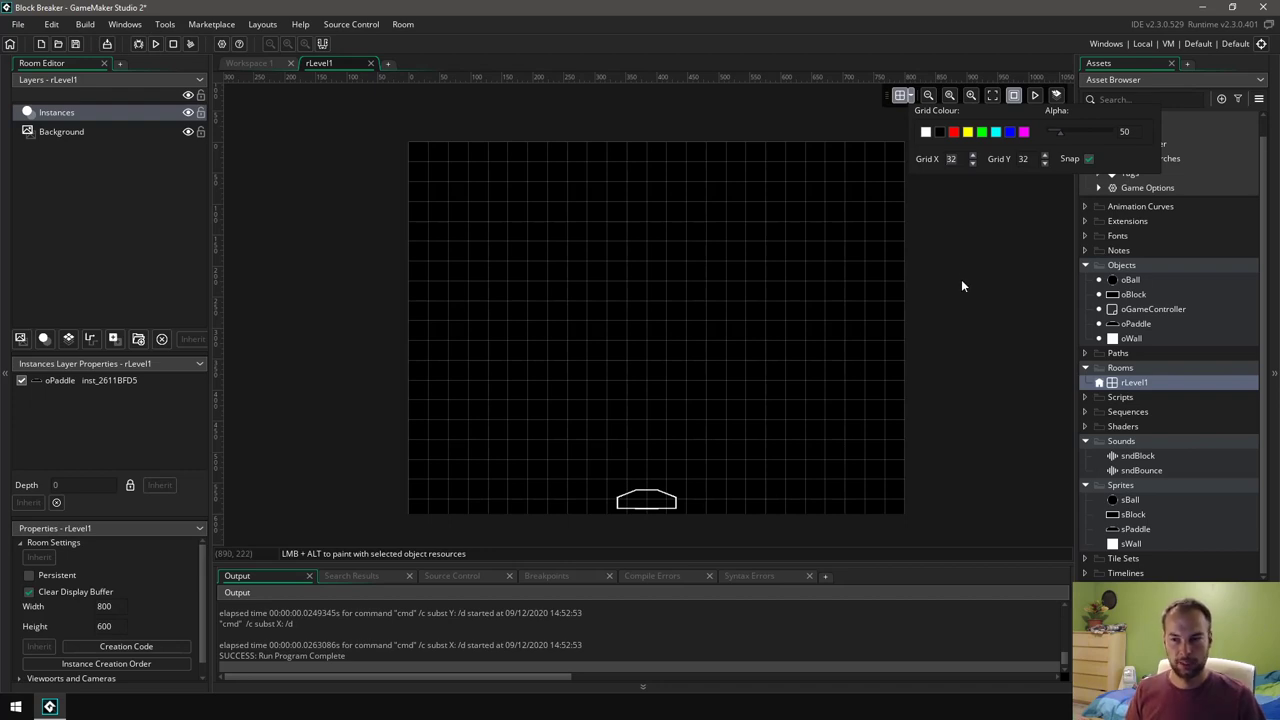
text(16)
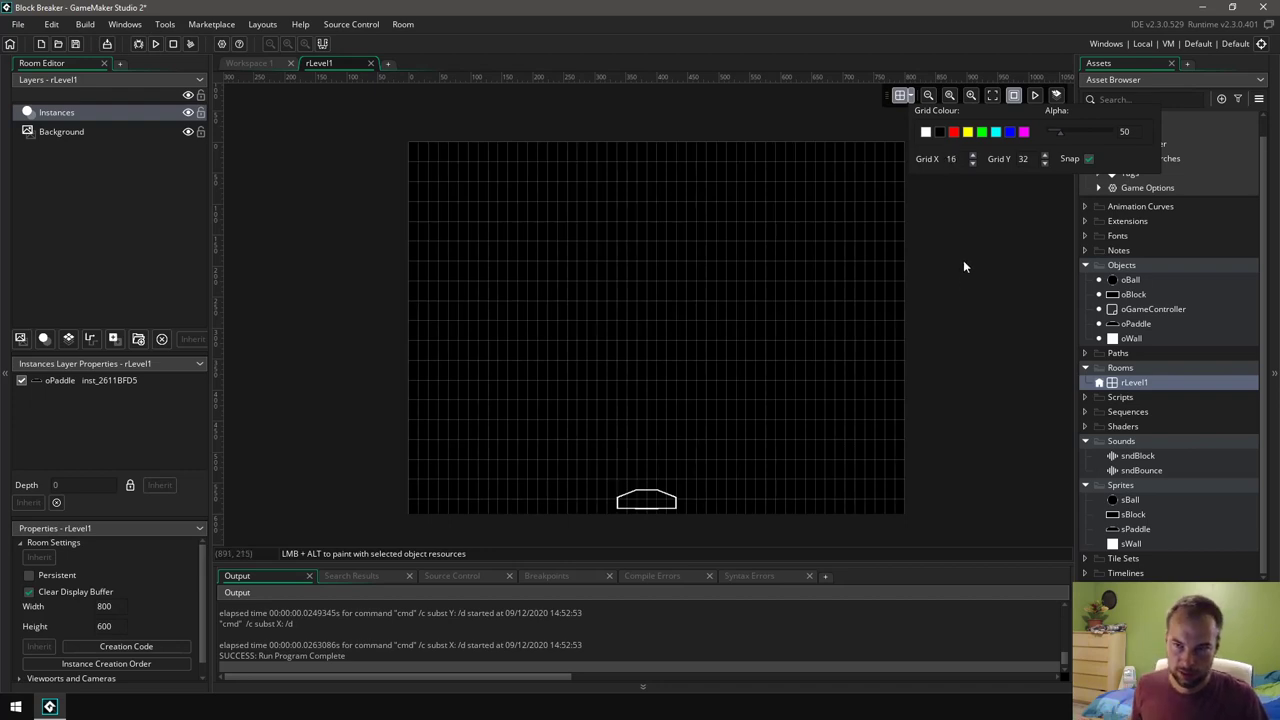
click(1030, 158)
text(16)
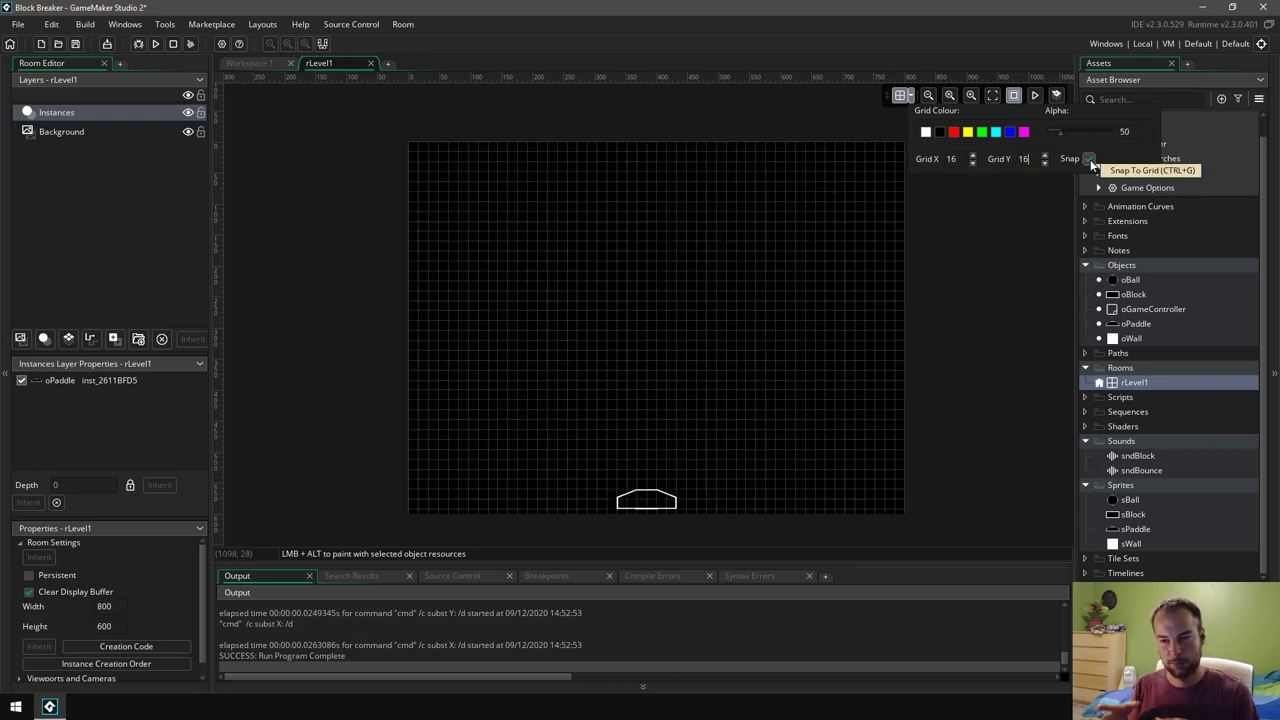
click(964, 274)
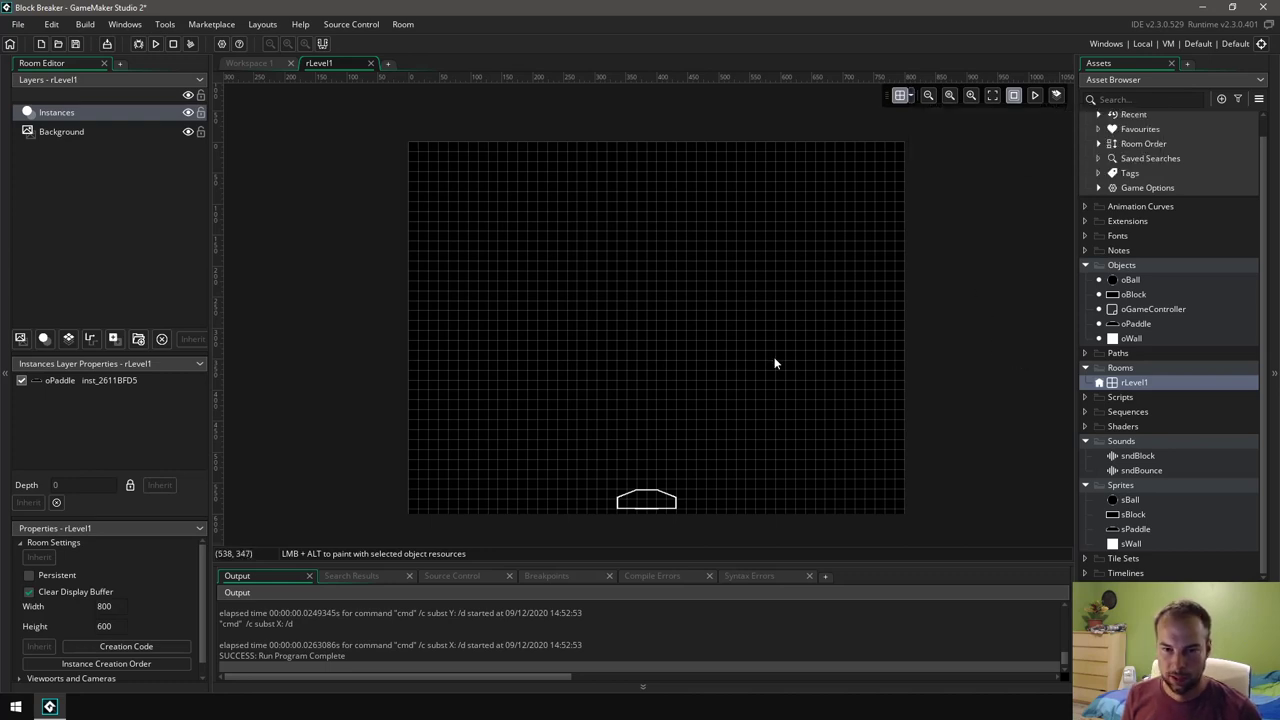
Step: Place an oWall and stretch it up the room's left edge to the top
drag(1110, 341, 414, 517)
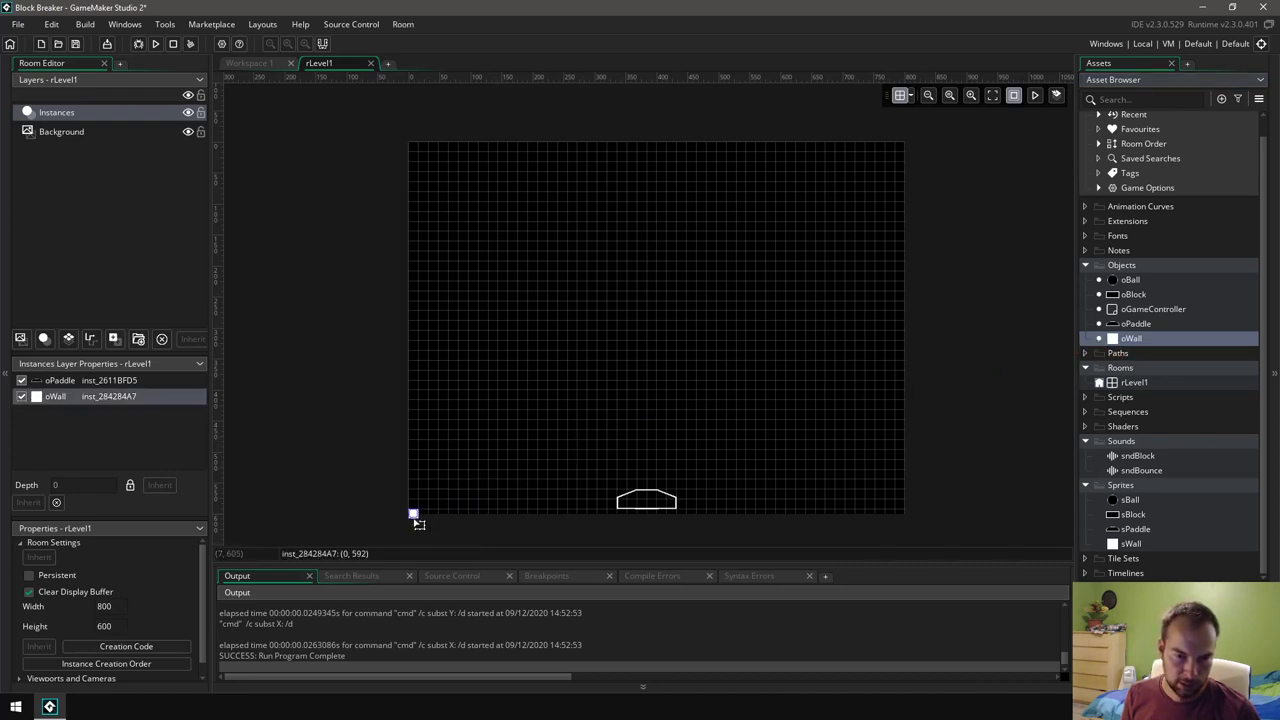
ctrl+scroll(415, 518, up, 4)
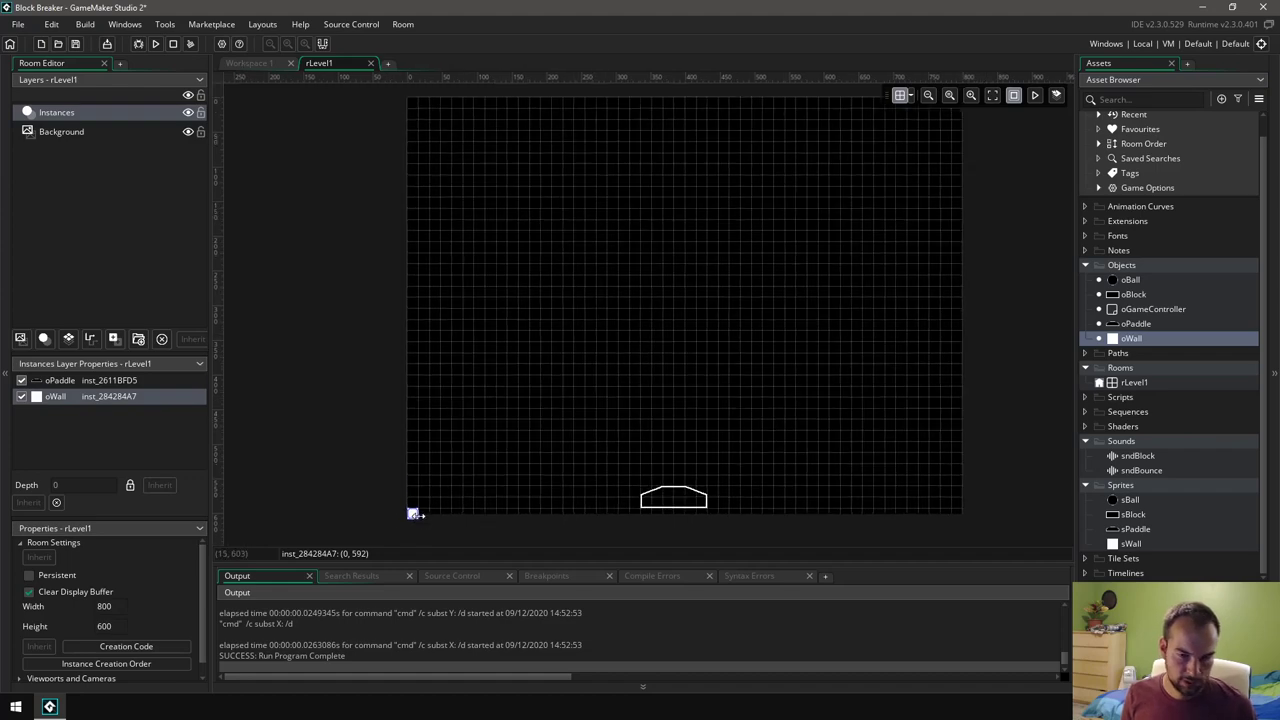
scroll(364, 439, down, 4)
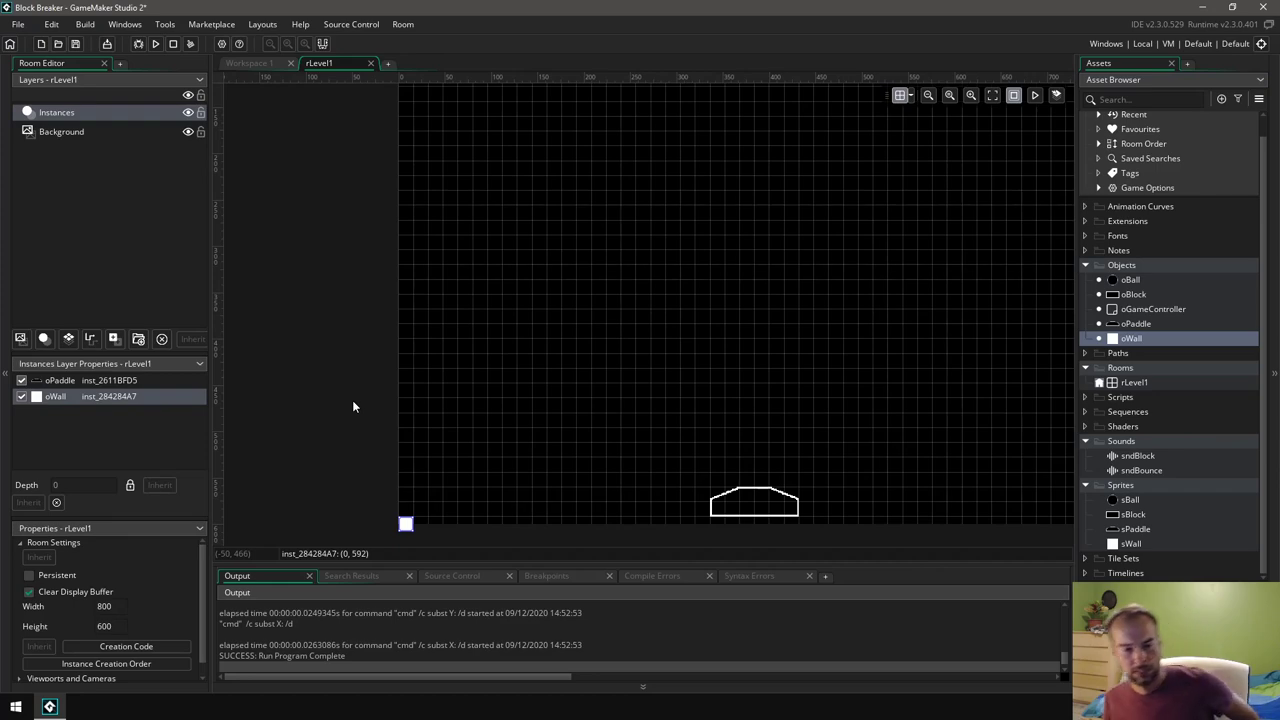
scroll(352, 406, down, 3)
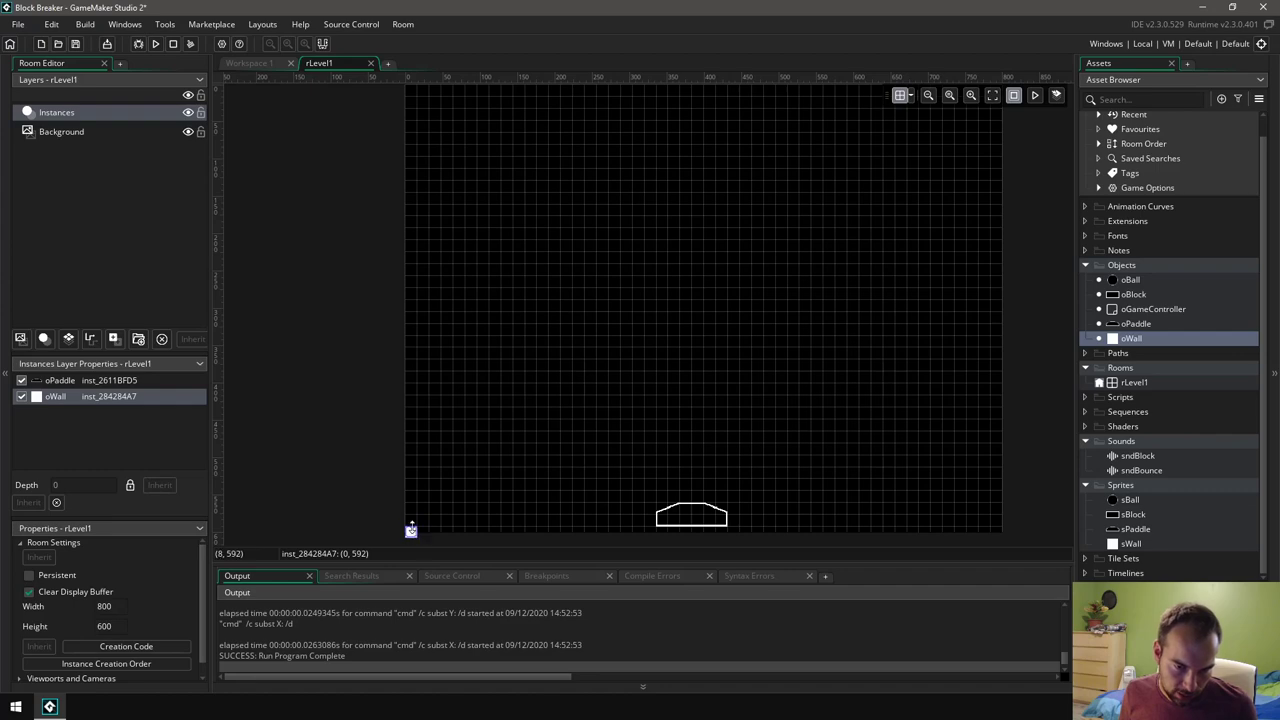
ctrl+scroll(411, 530, up, 5)
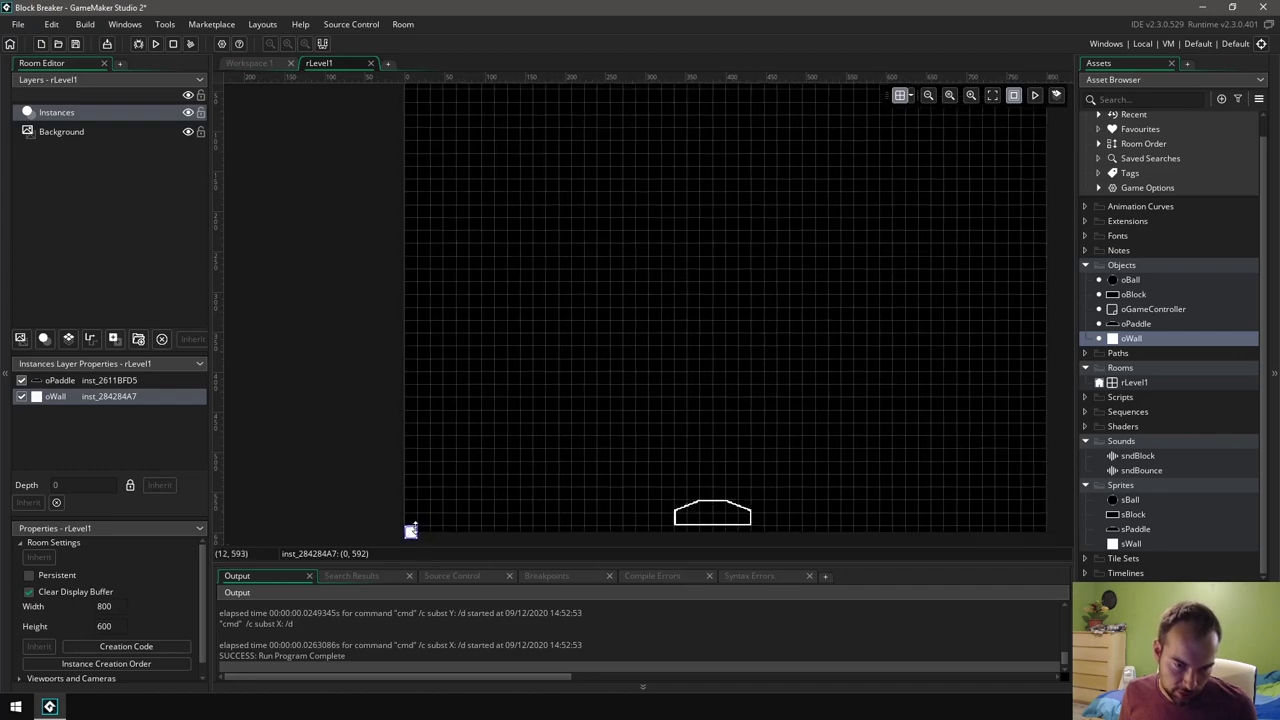
drag(409, 468, 408, 172)
ctrl+scroll(342, 272, down, 5)
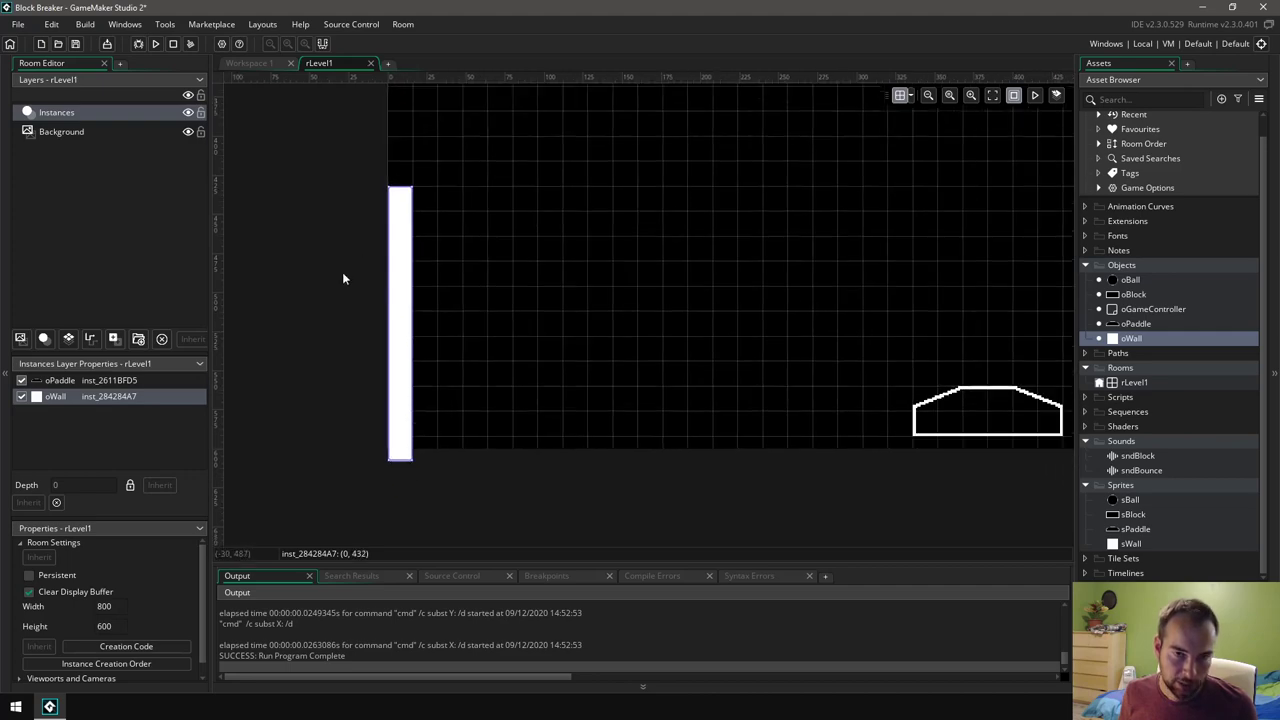
drag(365, 421, 364, 101)
Step: Add a second oWall and stretch it across the room's top edge
drag(1113, 340, 383, 104)
click(377, 102)
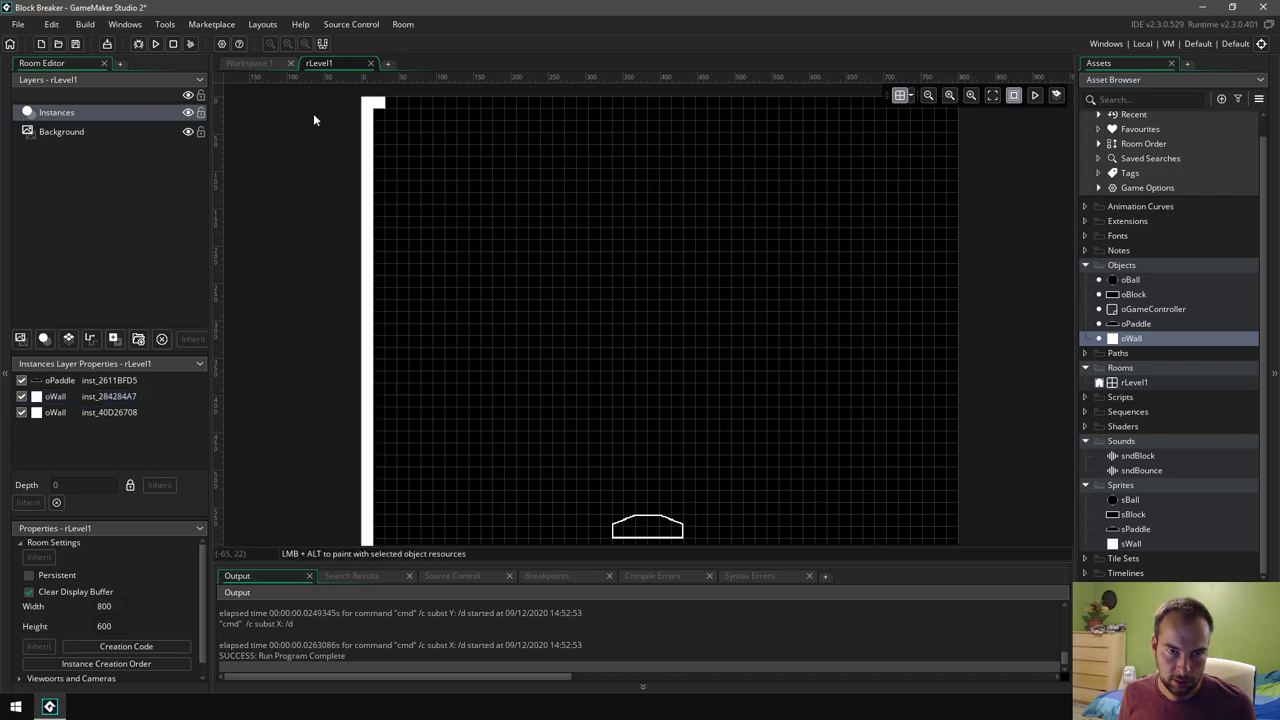
drag(381, 102, 943, 104)
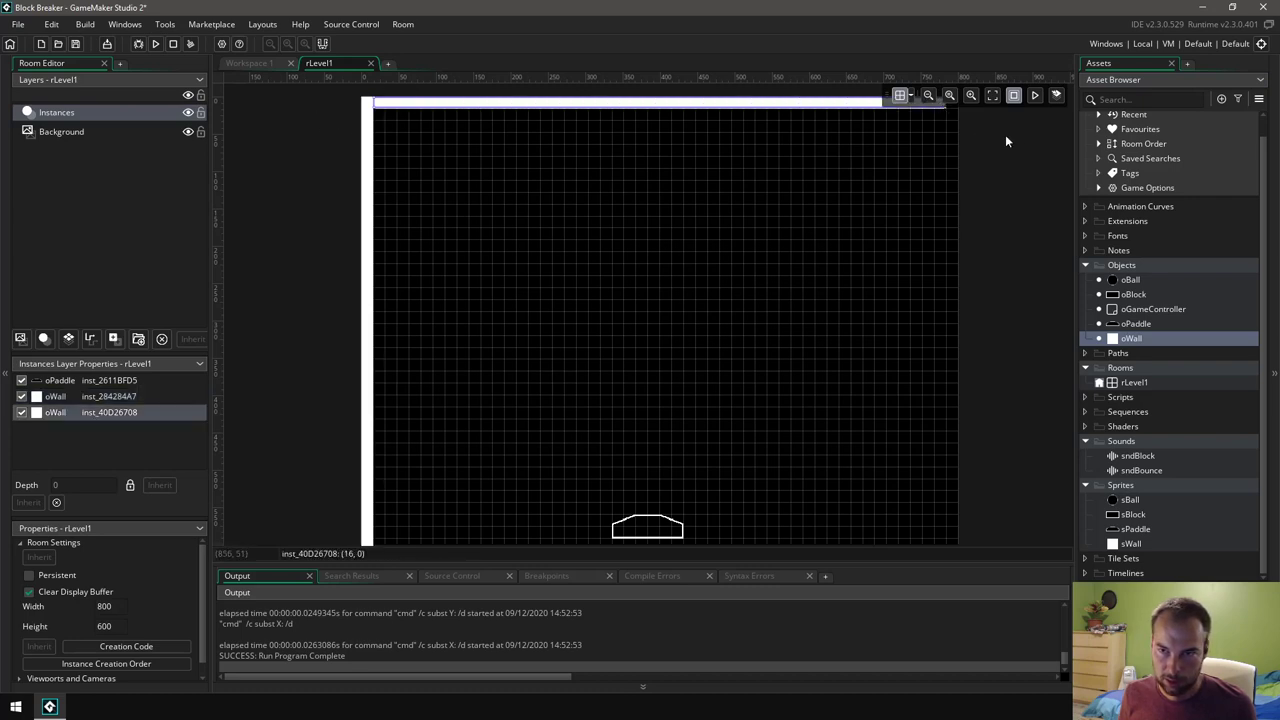
ctrl+scroll(983, 160, down, 3)
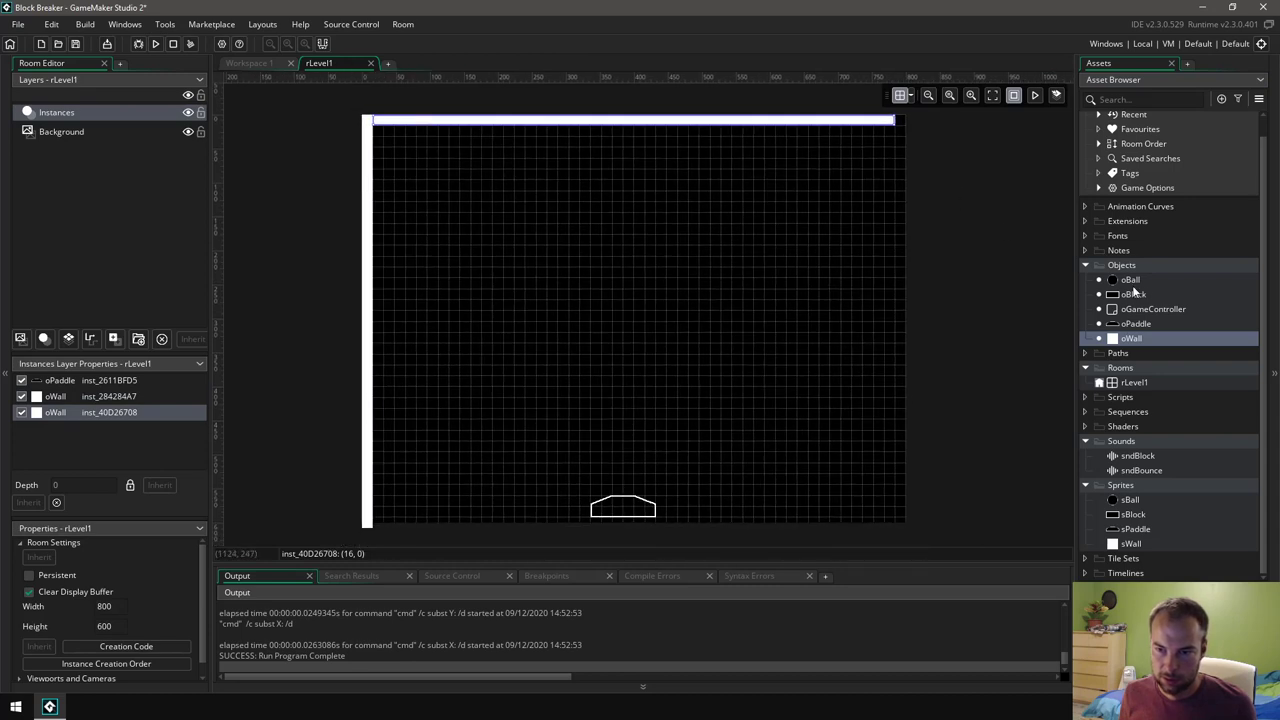
Step: Add a third oWall and stretch it down the room's right edge
drag(1113, 340, 901, 528)
click(902, 122)
click(981, 443)
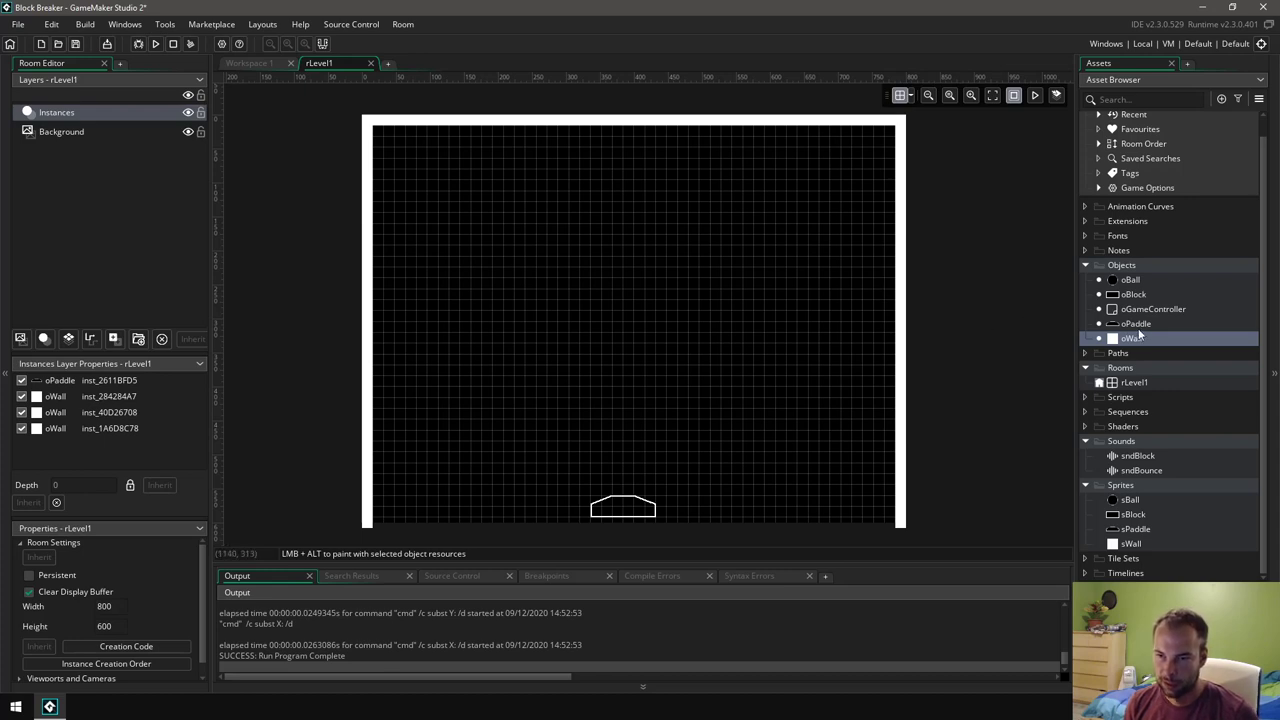
Step: Place oBall above the paddle, nudging it onto the paddle with snapping off, then re-enable snapping
drag(1130, 283, 638, 492)
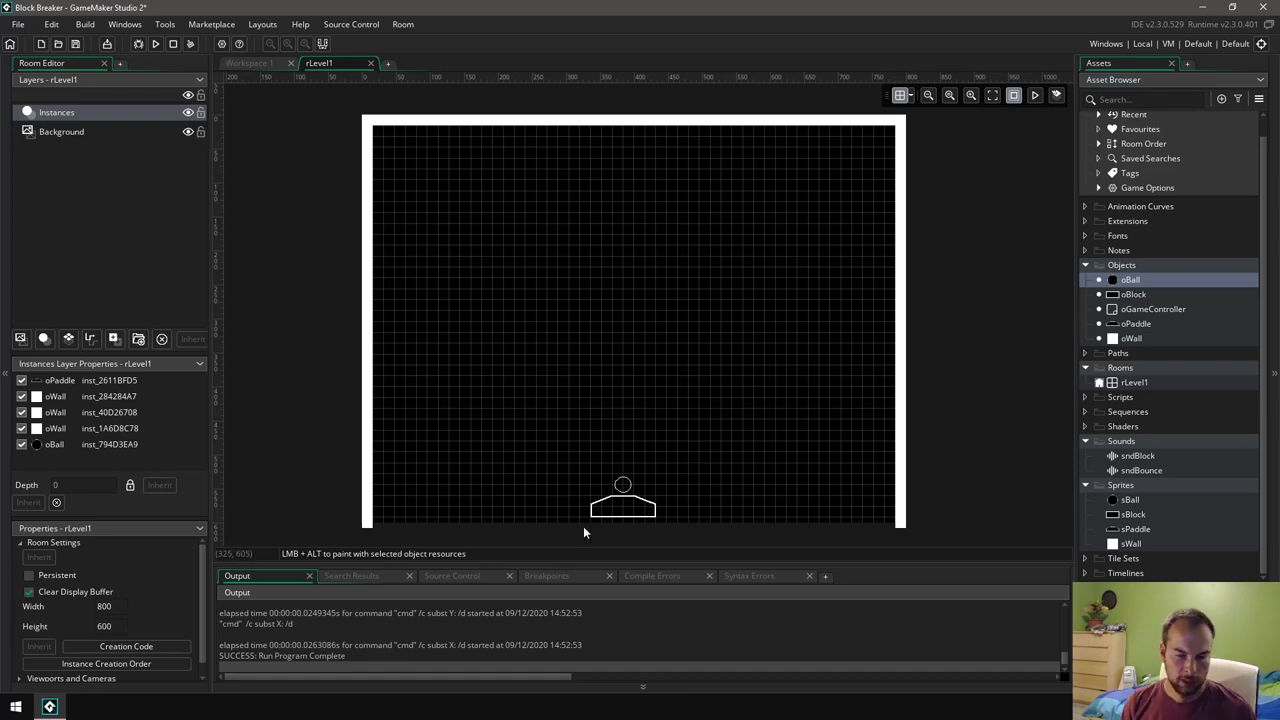
ctrl+scroll(610, 488, up, 8)
middle_drag(708, 485, 661, 303)
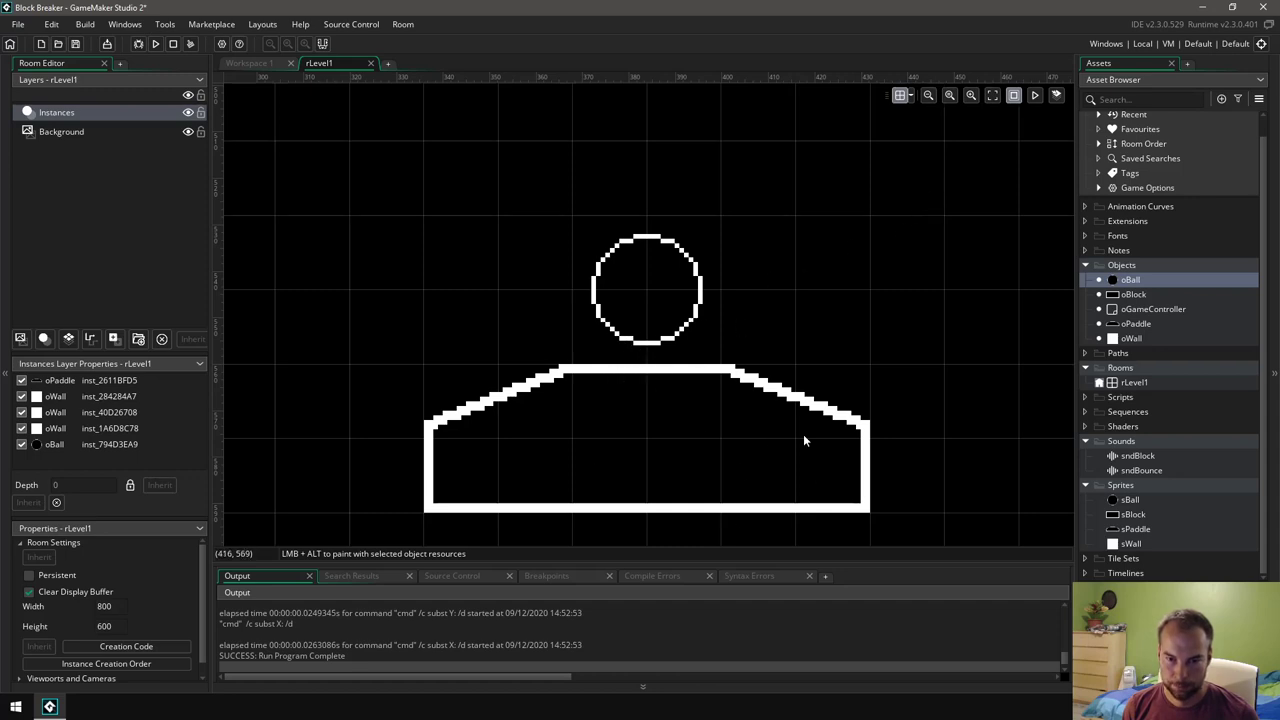
click(910, 96)
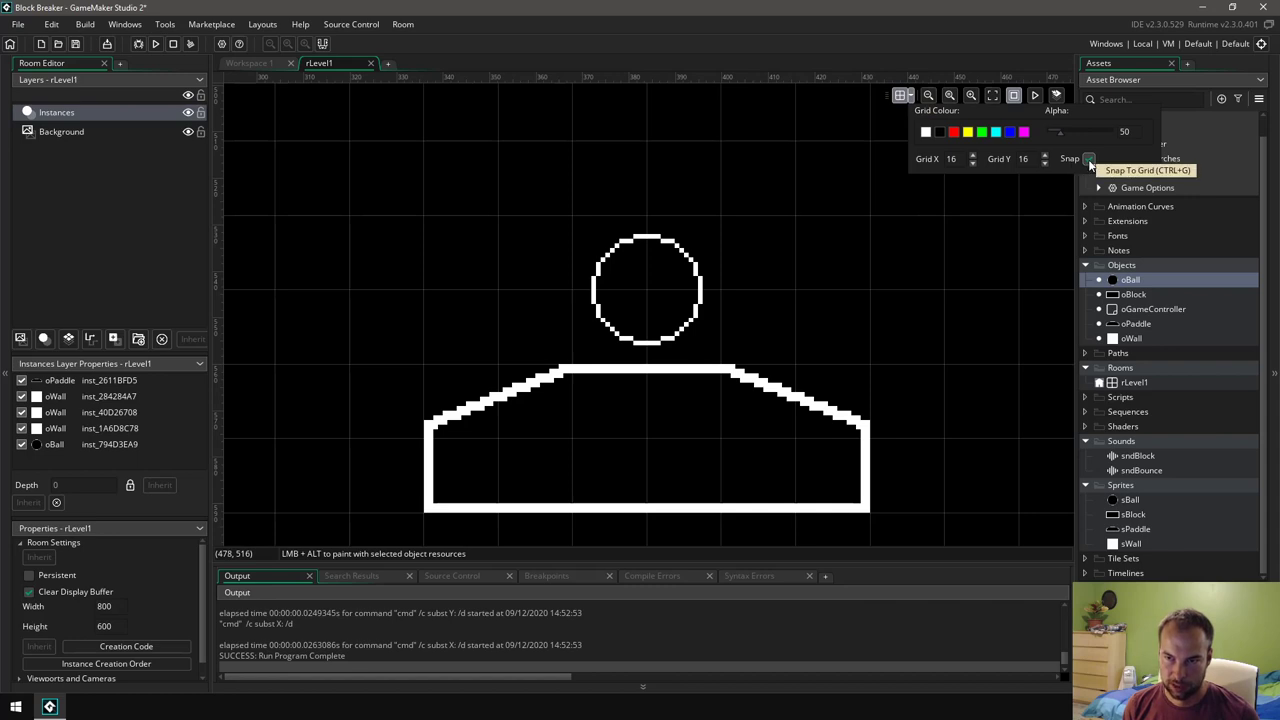
click(695, 270)
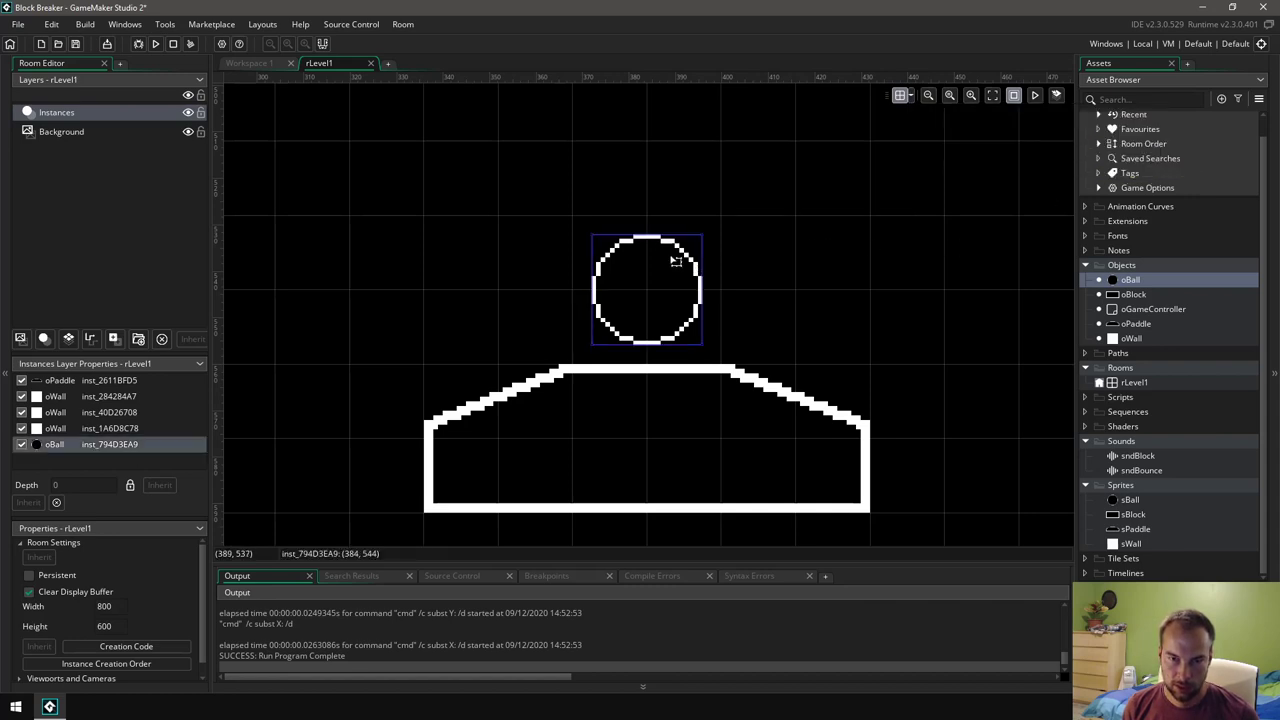
mouse_move(657, 258)
mouse_down()
mouse_move(656, 279)
mouse_move(657, 243)
mouse_move(700, 214)
mouse_move(657, 277)
mouse_up()
click(796, 296)
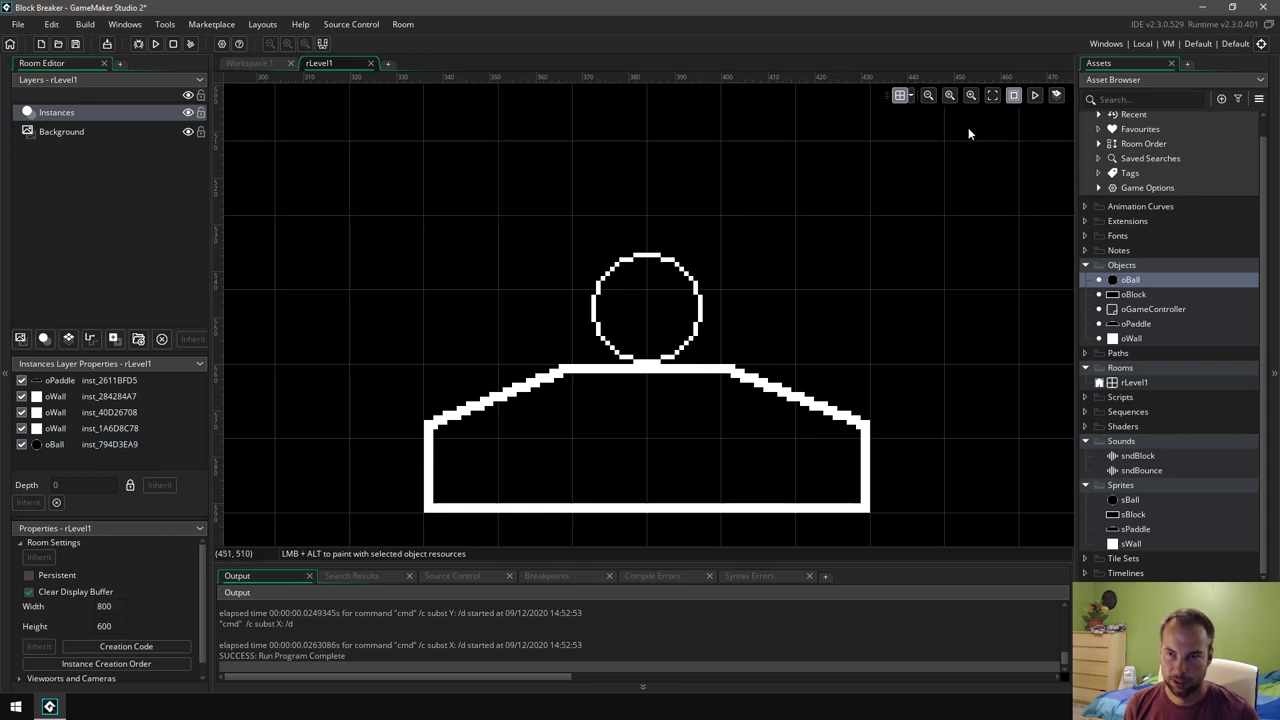
click(909, 96)
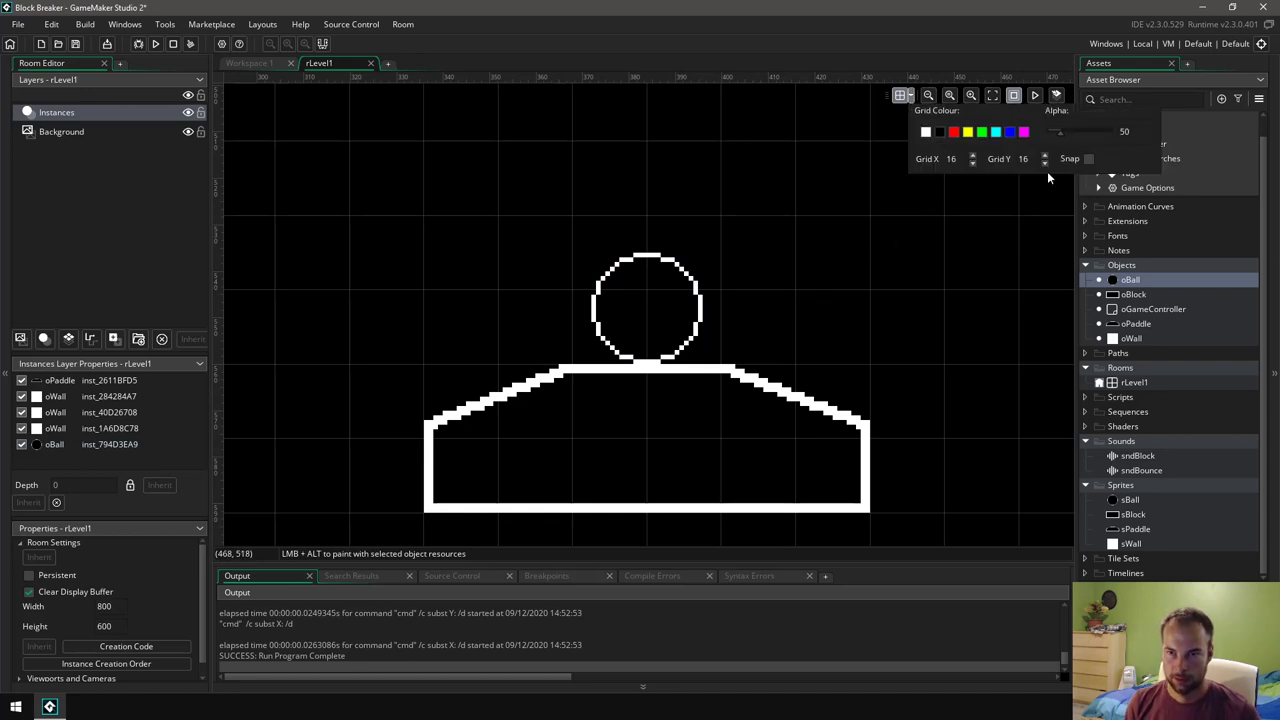
Step: Place an oGameController instance near the room's top-left corner
scroll(770, 258, down, 6)
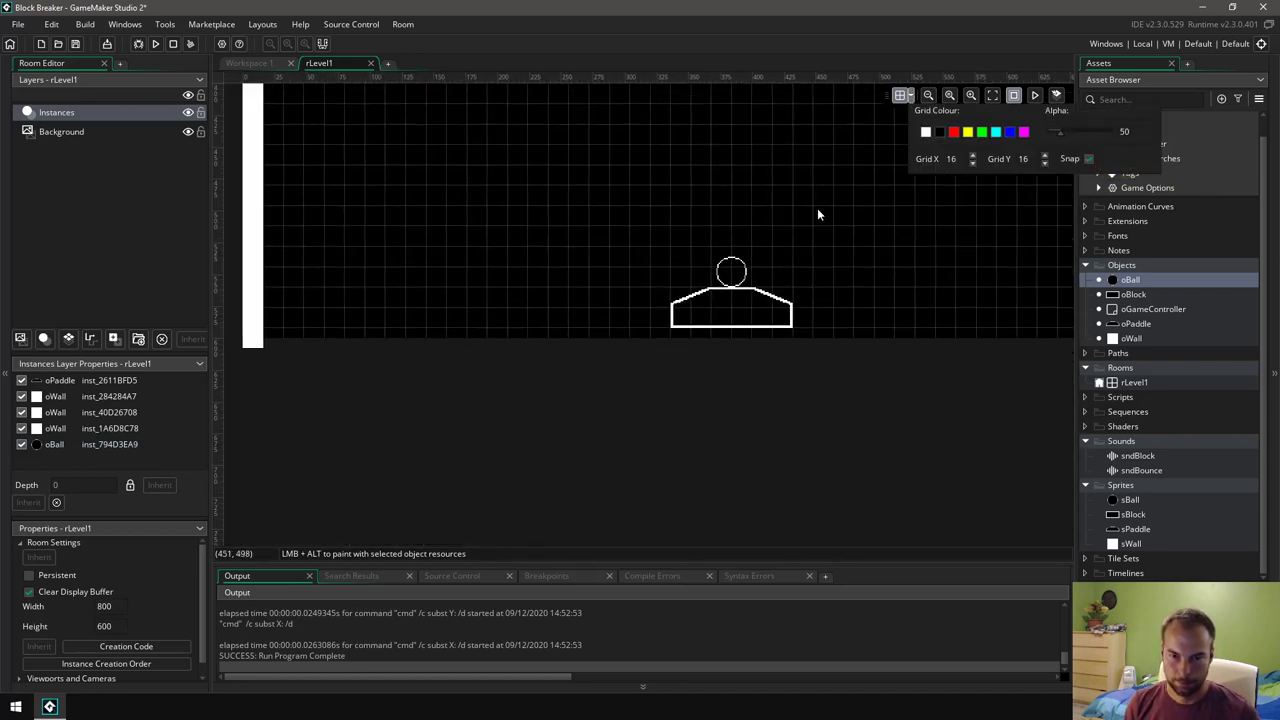
scroll(790, 285, down, 2)
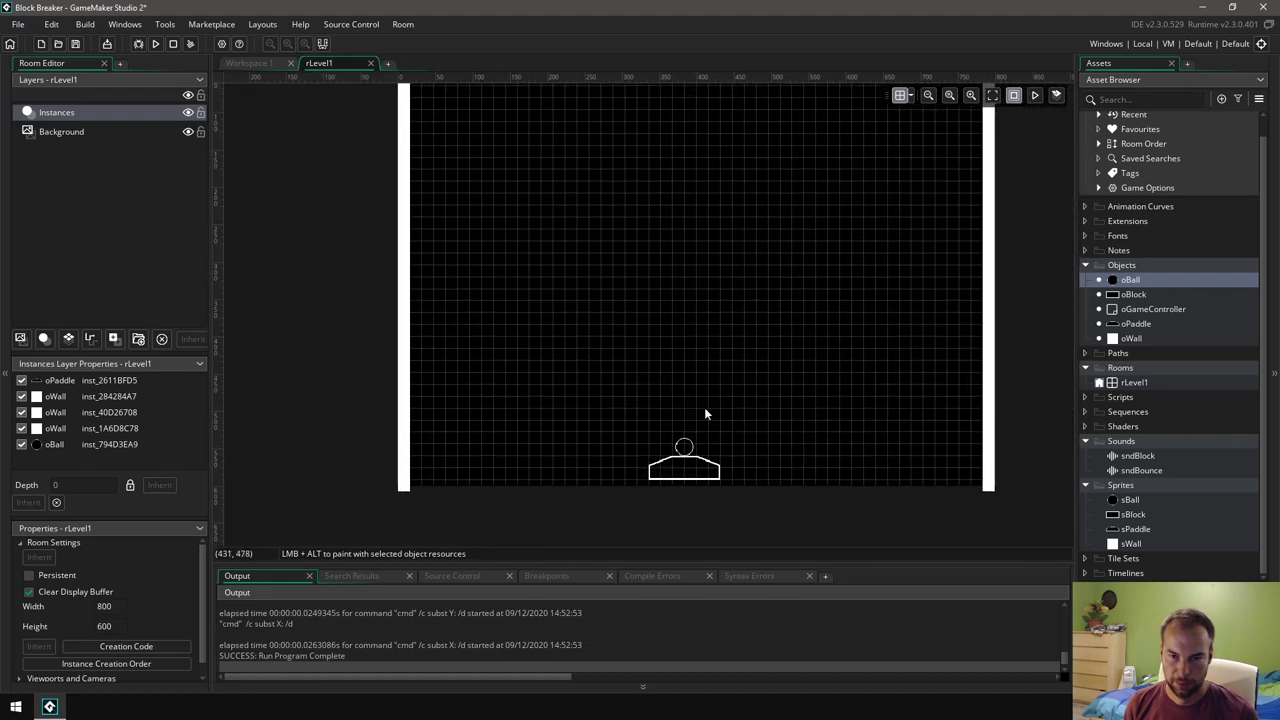
scroll(733, 343, down, 1)
middle_drag(743, 303, 741, 342)
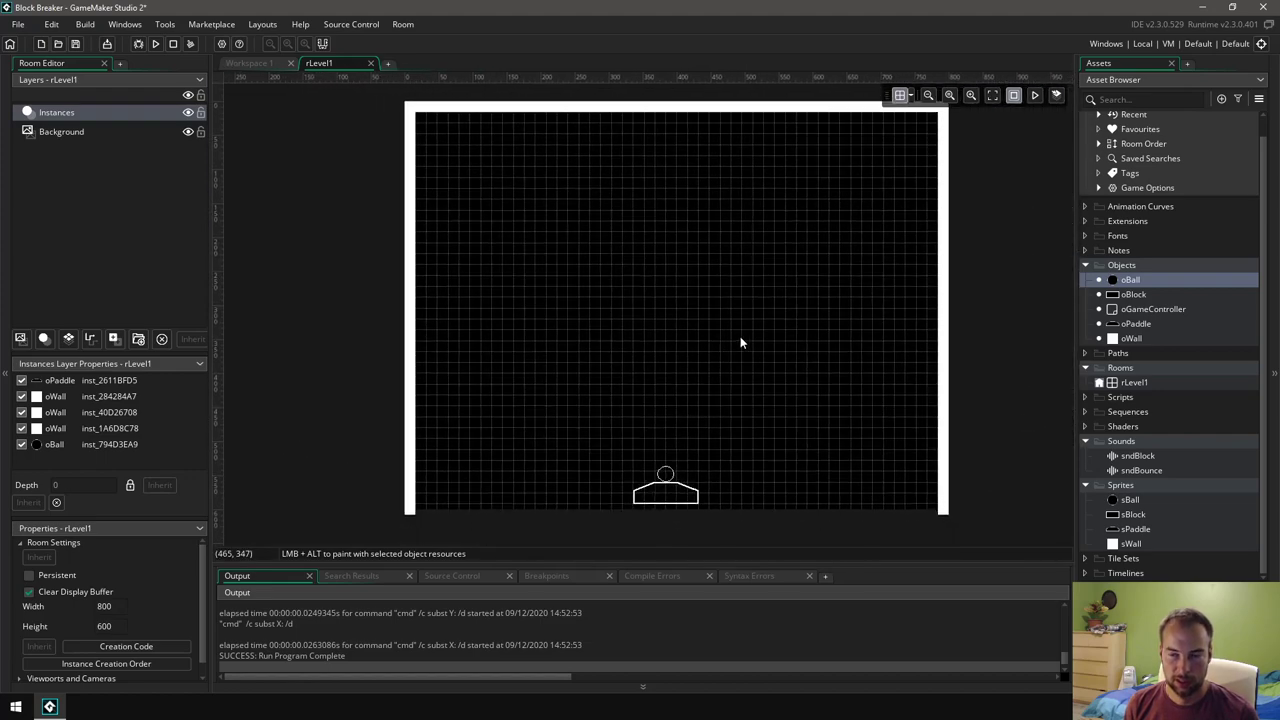
drag(1134, 316, 442, 139)
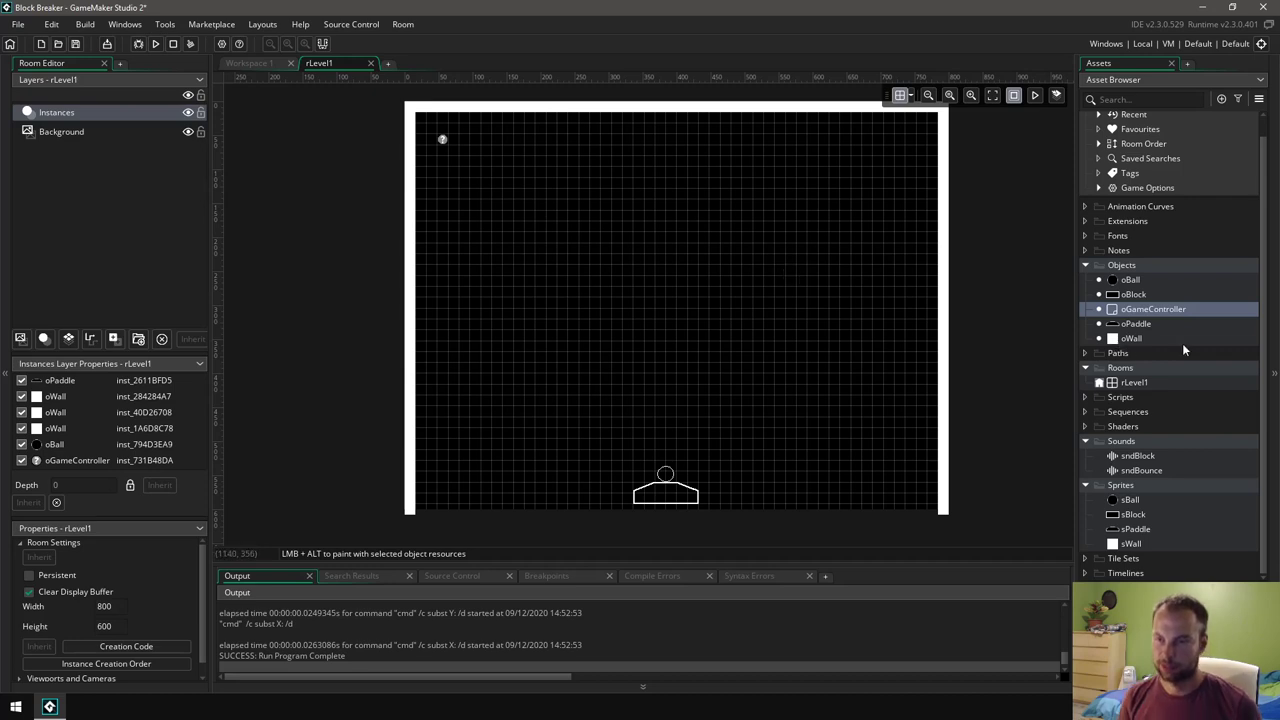
Step: Drag two oBlock instances into the room near the top-left
click(1133, 296)
drag(1133, 296, 496, 198)
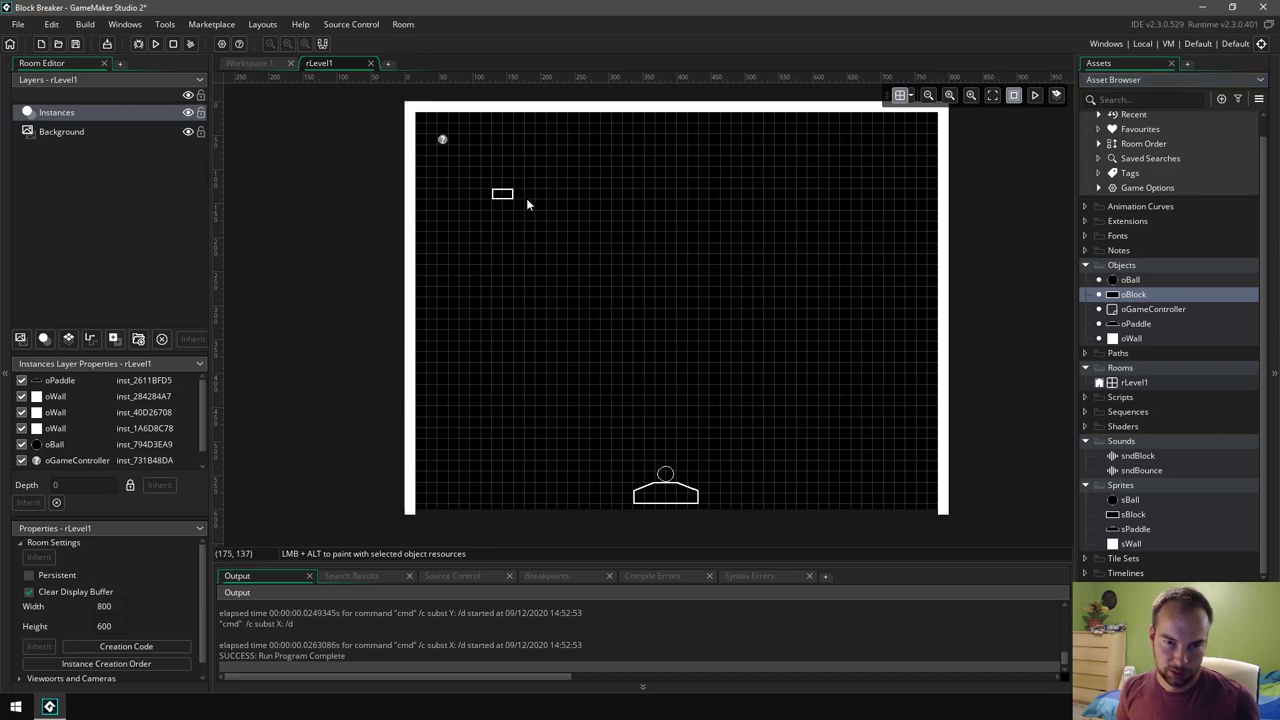
drag(1114, 297, 499, 201)
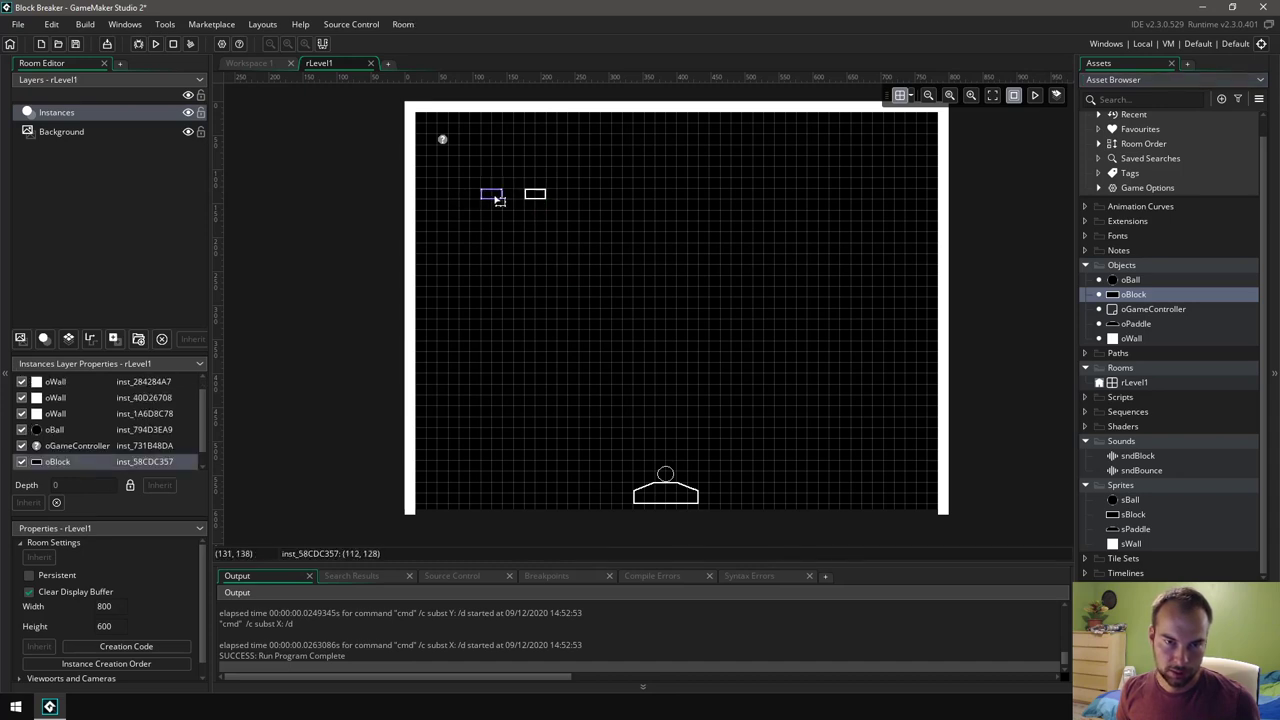
Step: Set Grid X to 8 and slide the second block flush against the first
click(909, 95)
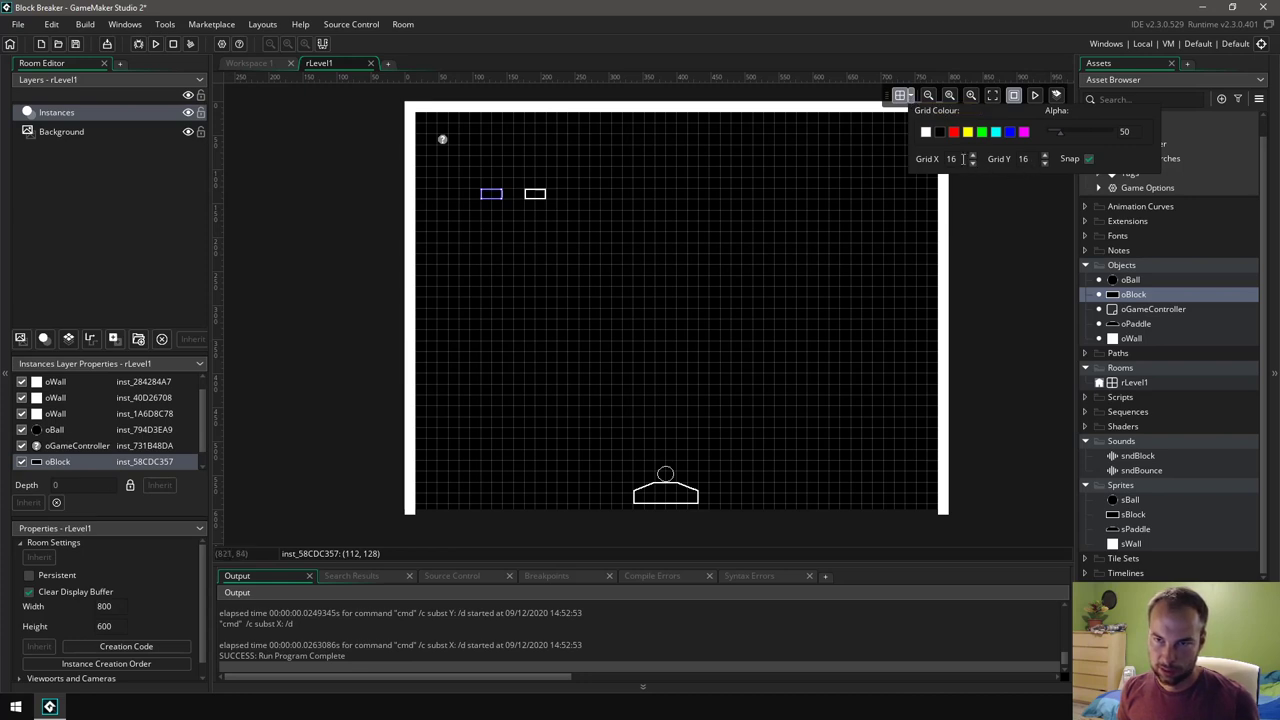
text(8)
click(969, 202)
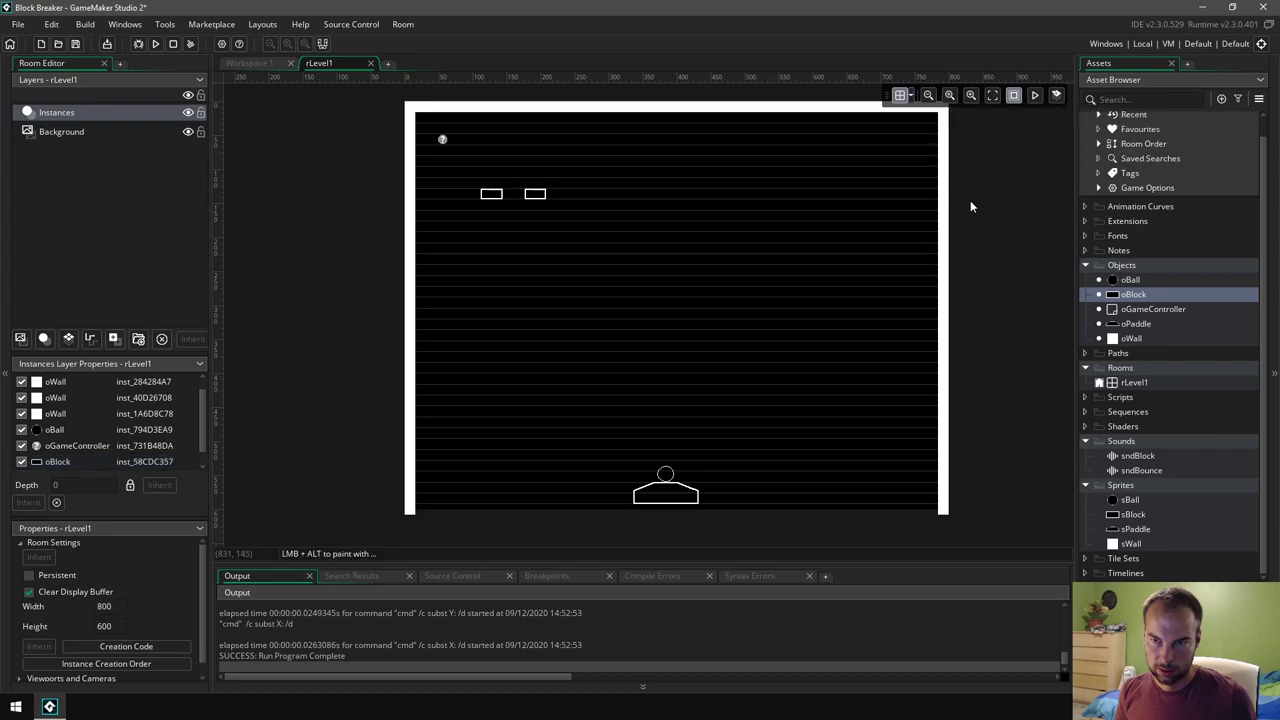
ctrl+scroll(527, 198, up, 2)
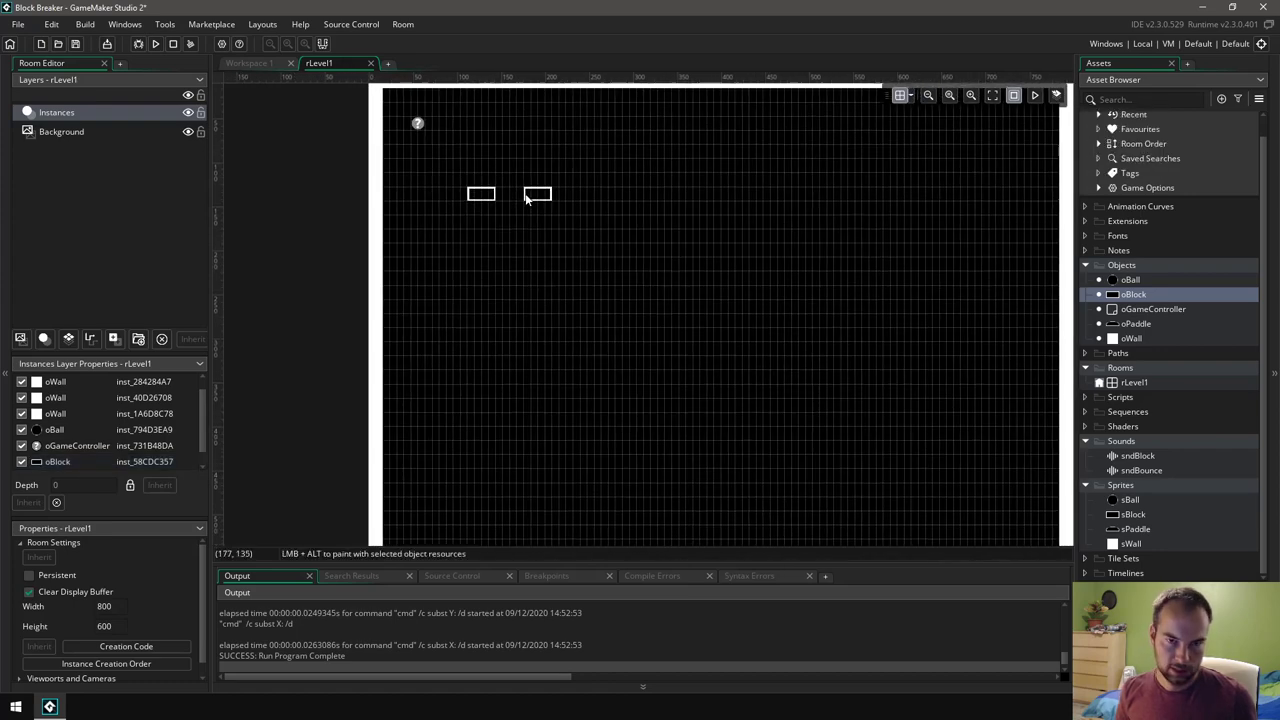
drag(537, 195, 513, 196)
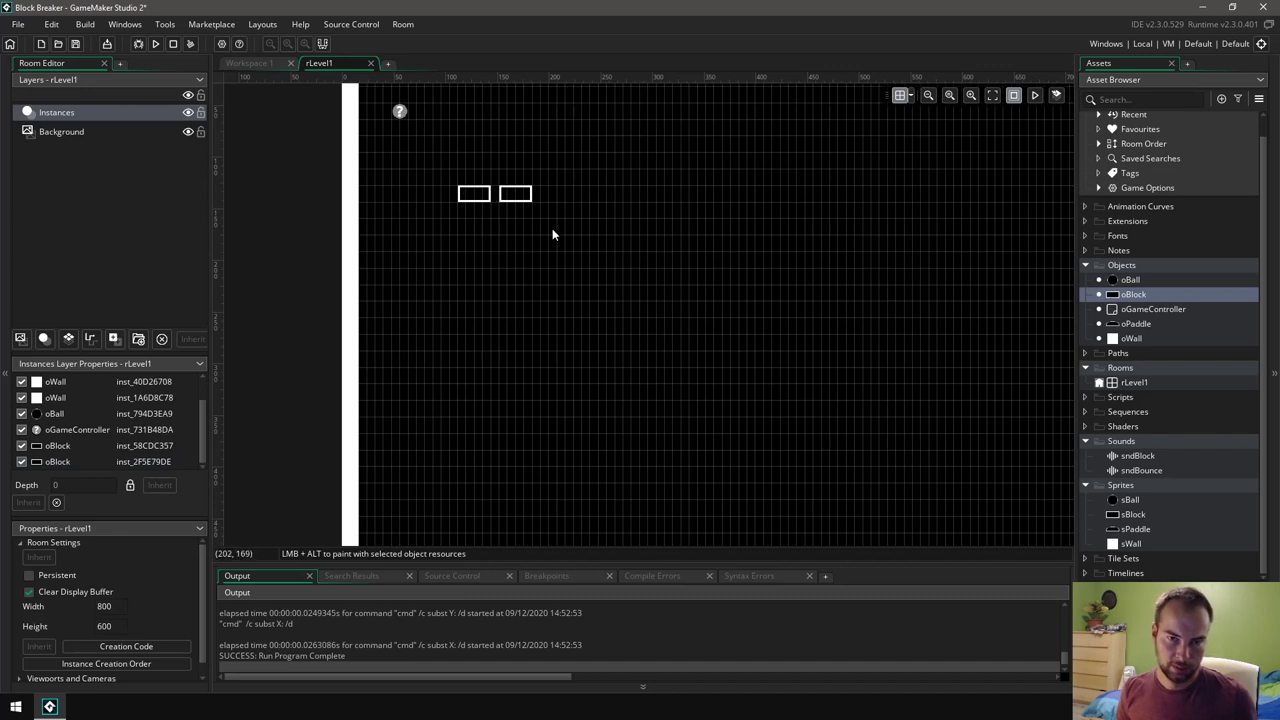
Step: Add blocks to complete a row of seven and marquee-select the row
drag(1113, 297, 567, 206)
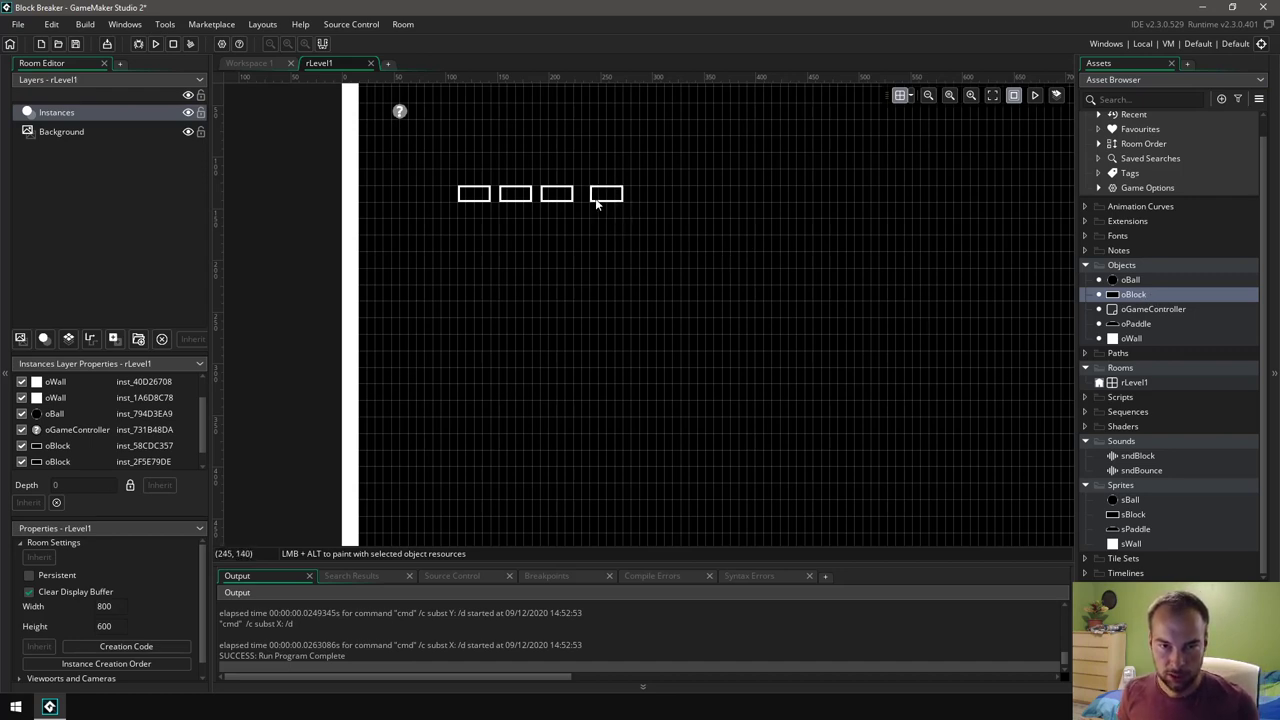
alt+drag(600, 203, 722, 206)
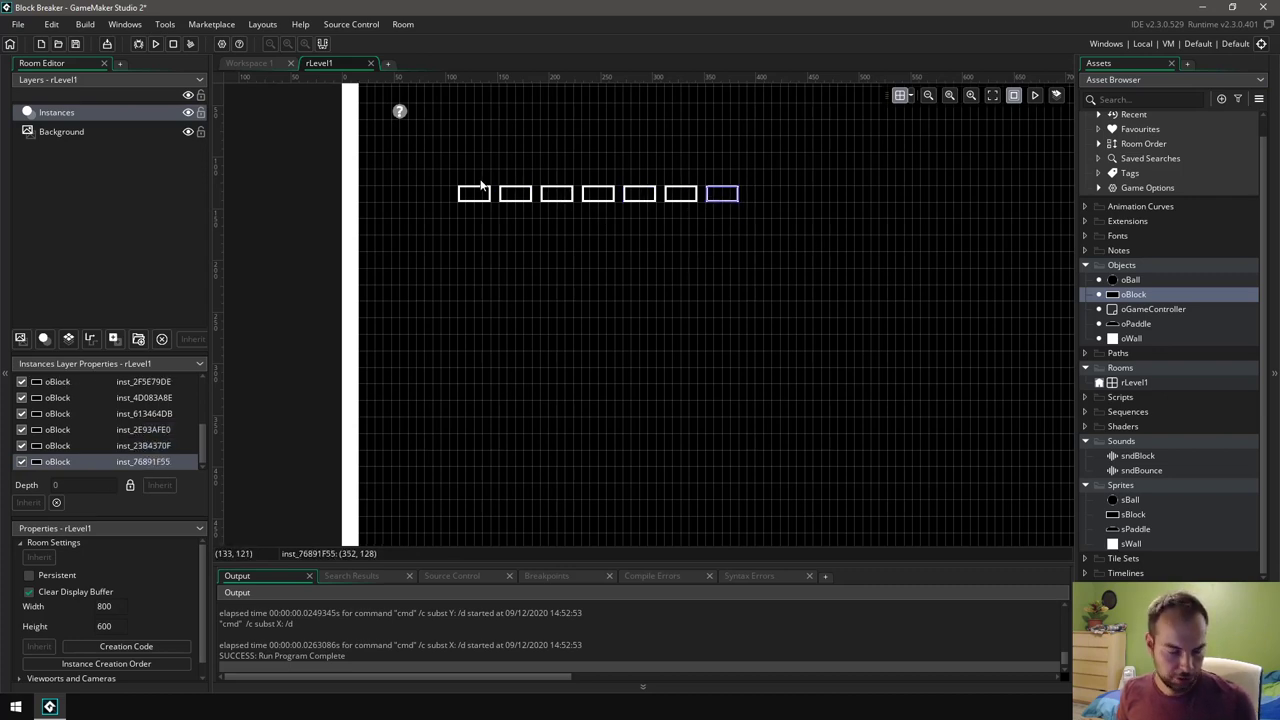
drag(441, 171, 758, 222)
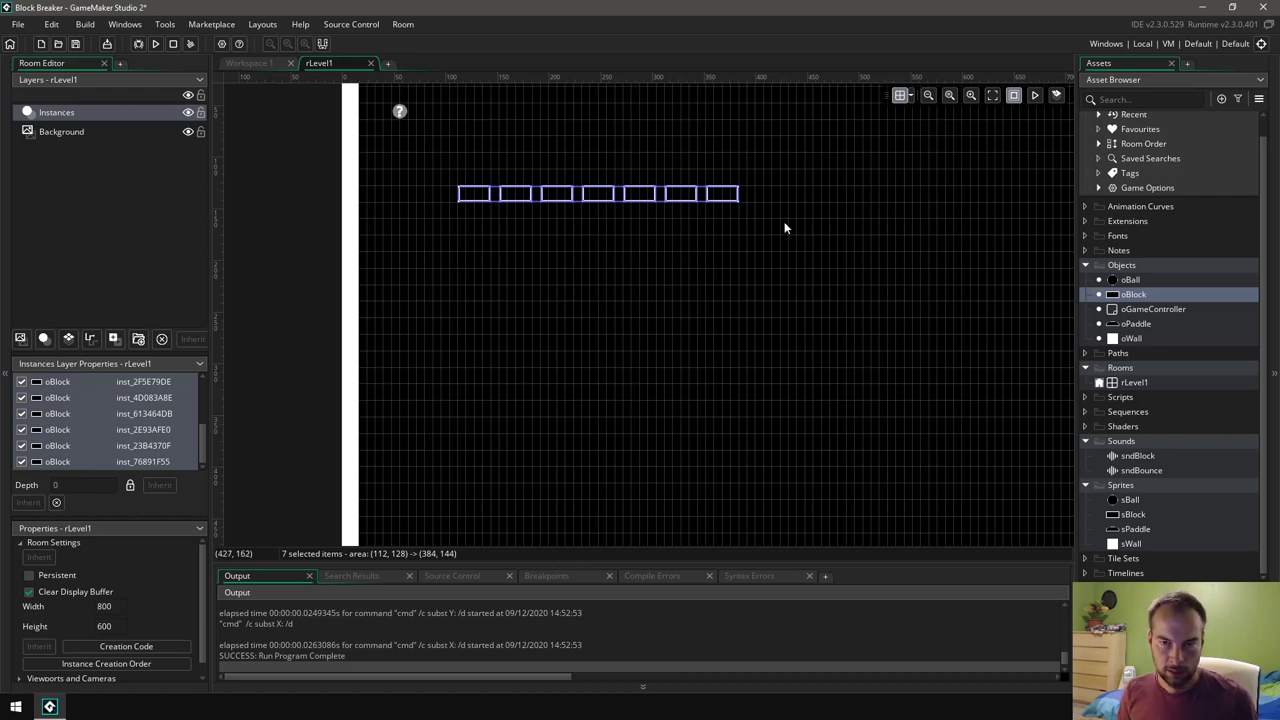
Step: Extend the block row to fifteen, then duplicate that row beneath it
key(ctrl+d)
drag(654, 221, 938, 201)
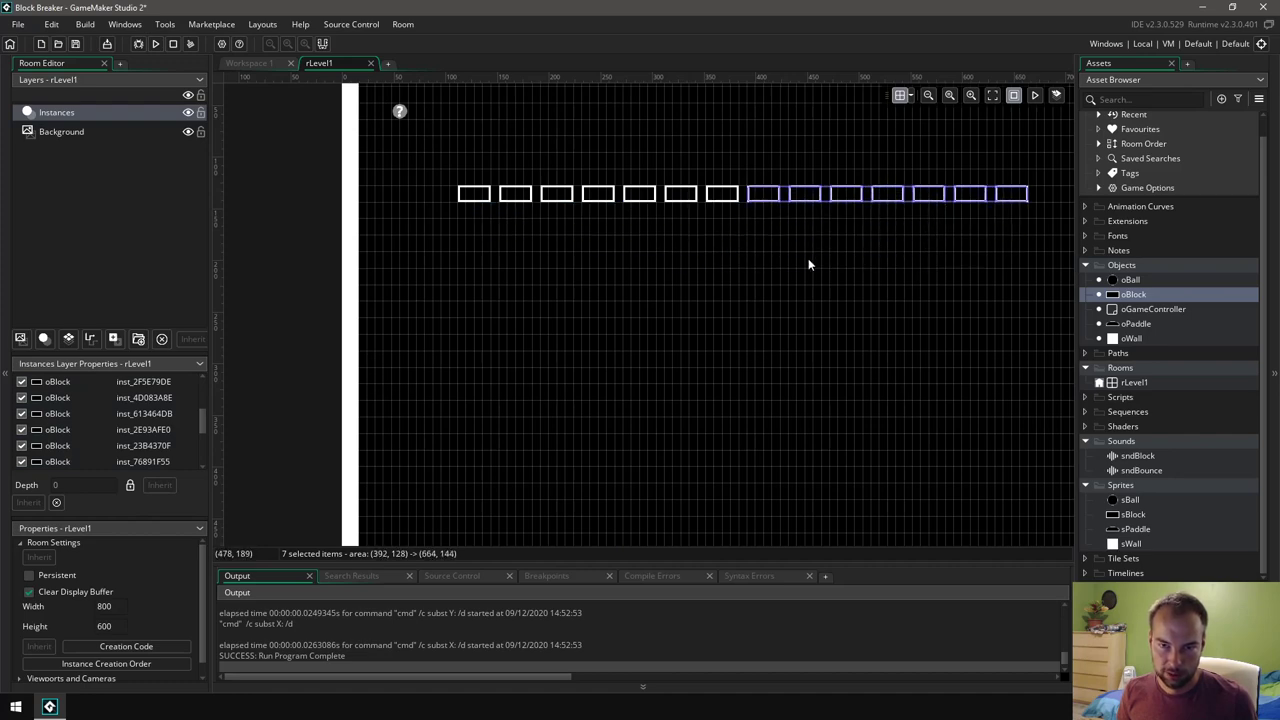
scroll(797, 262, down, 3)
click(725, 276)
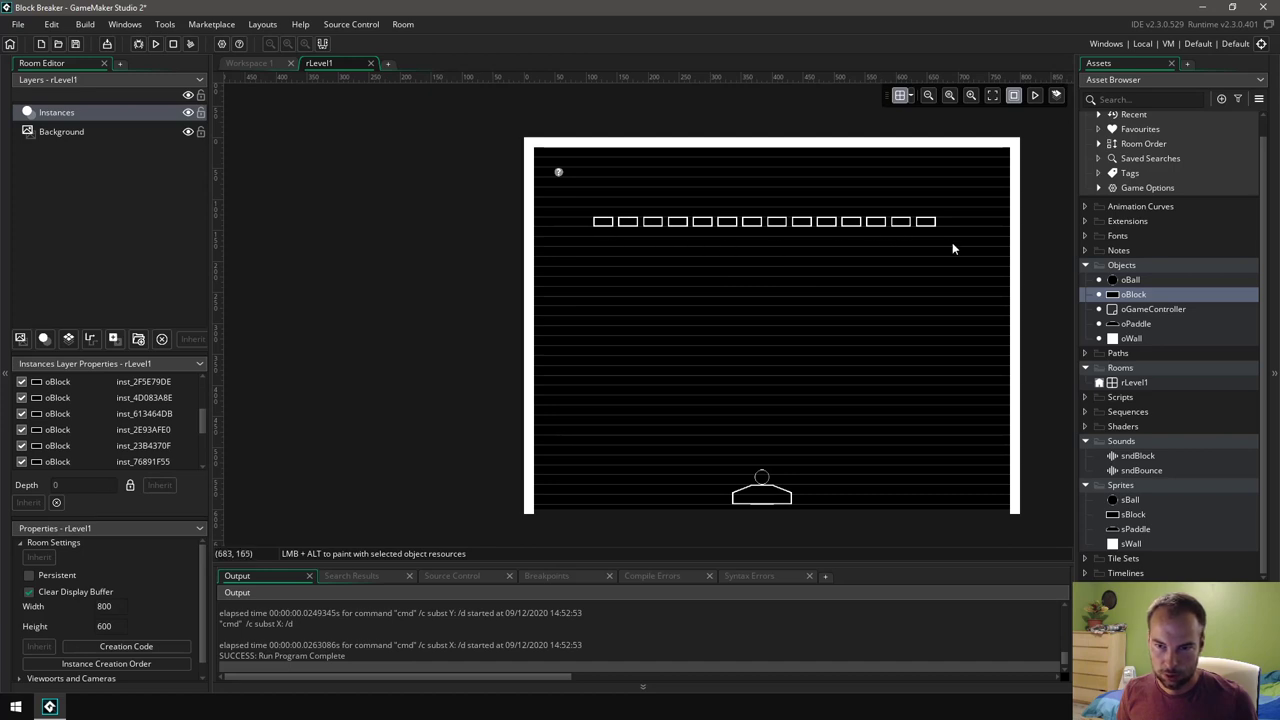
drag(1110, 296, 945, 231)
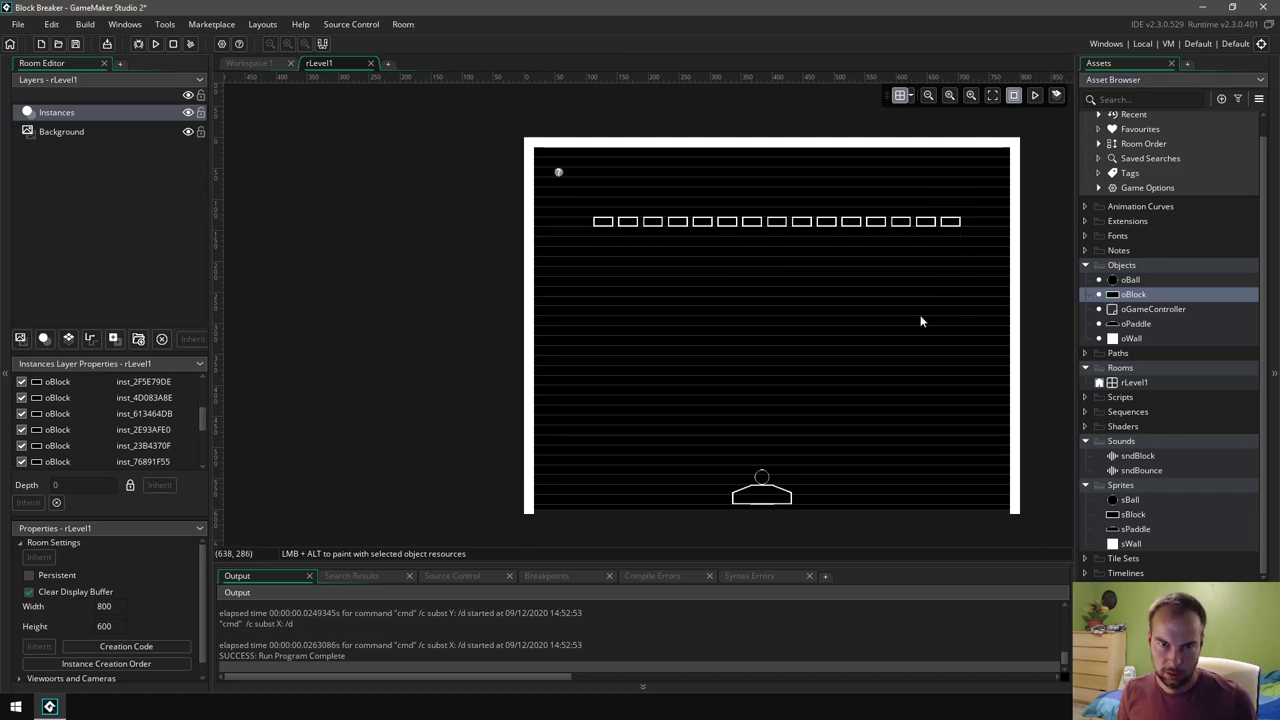
drag(585, 202, 971, 252)
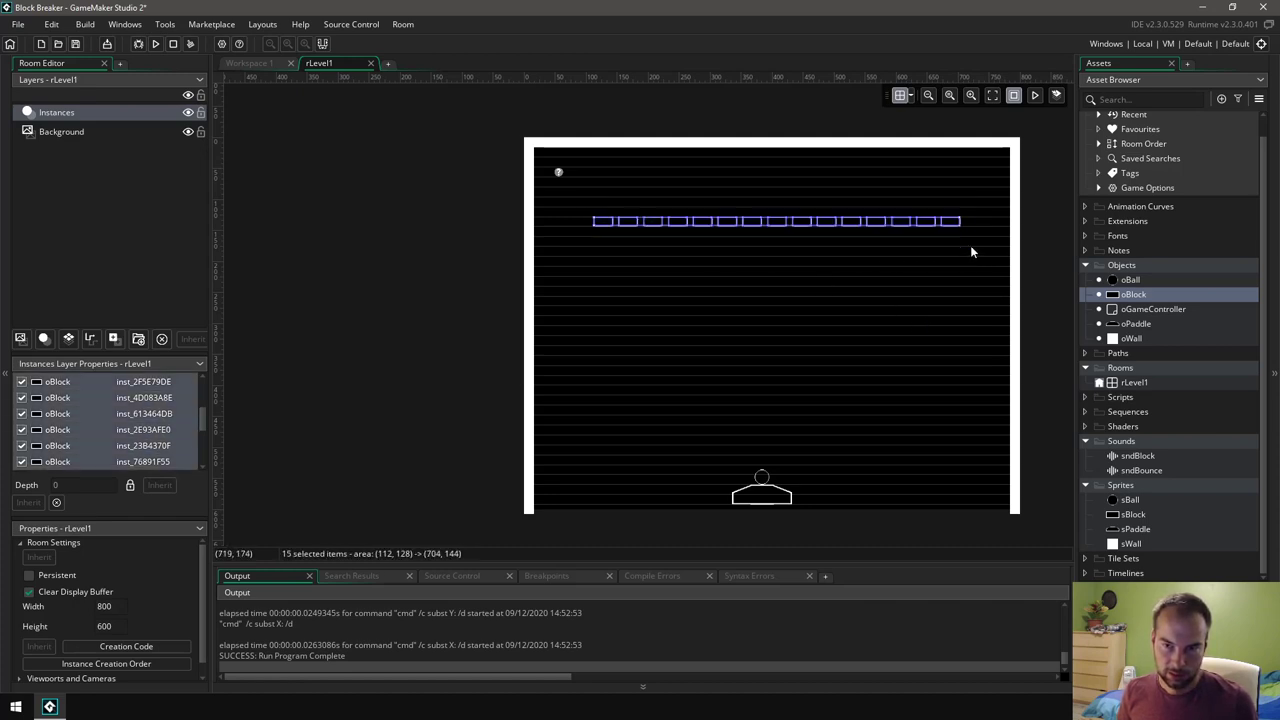
key(ctrl+d)
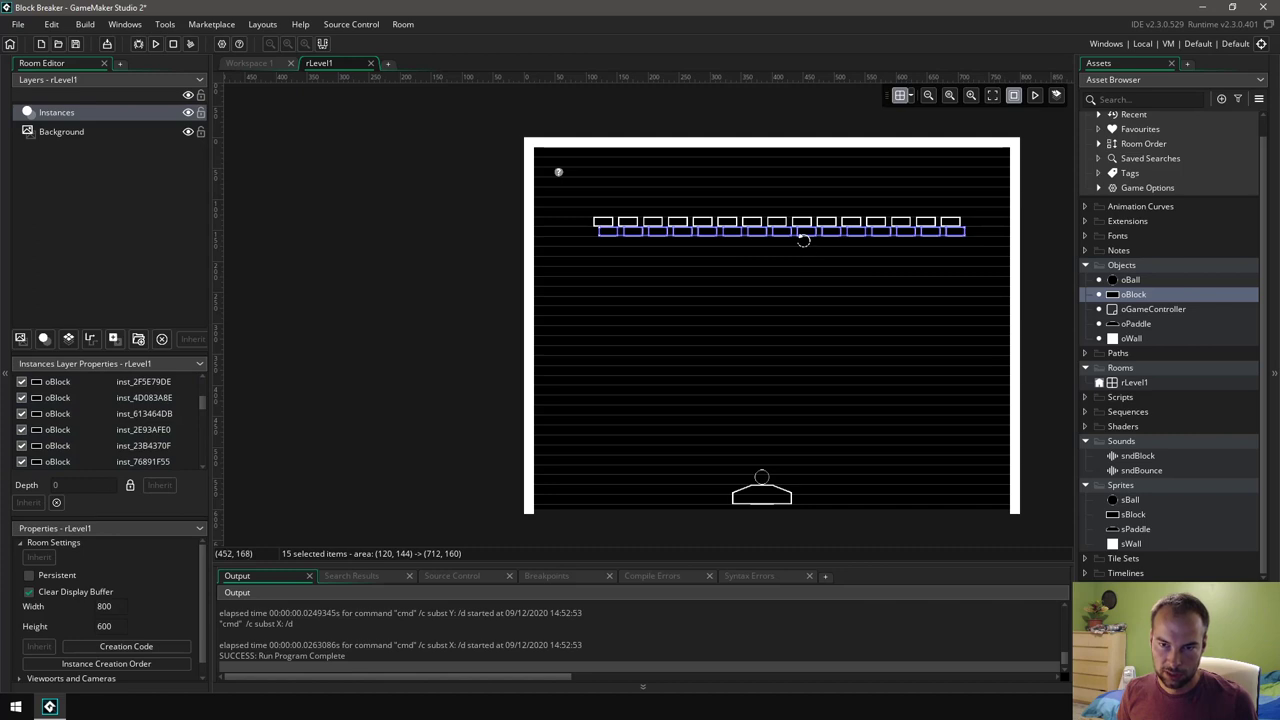
drag(810, 238, 806, 244)
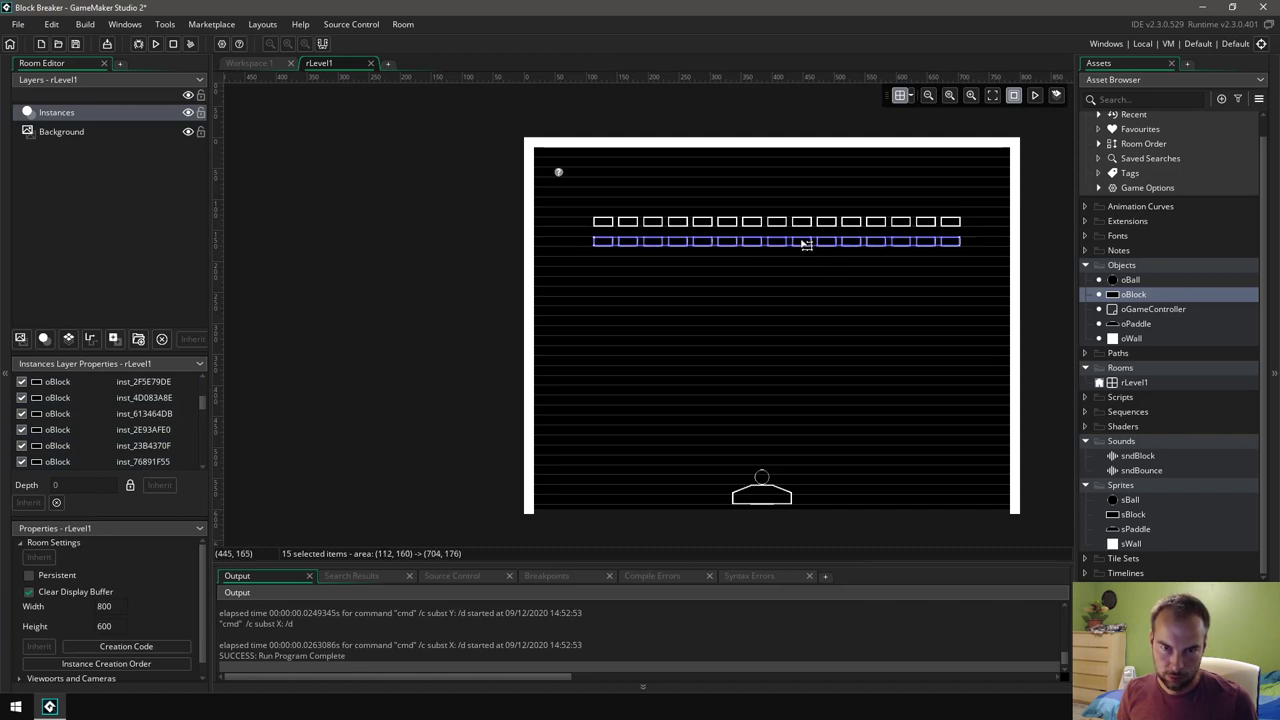
Step: Set Grid Y to 8 and snug the second row against the first
click(908, 95)
click(1014, 162)
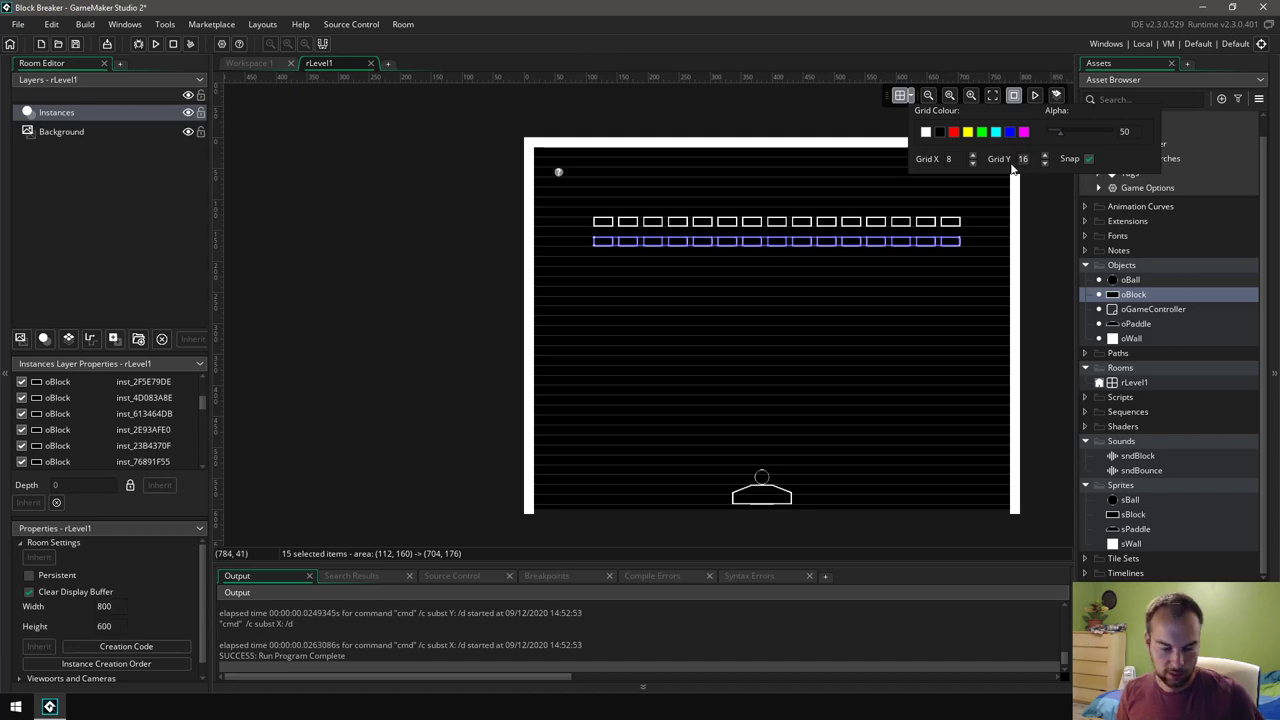
text(8)
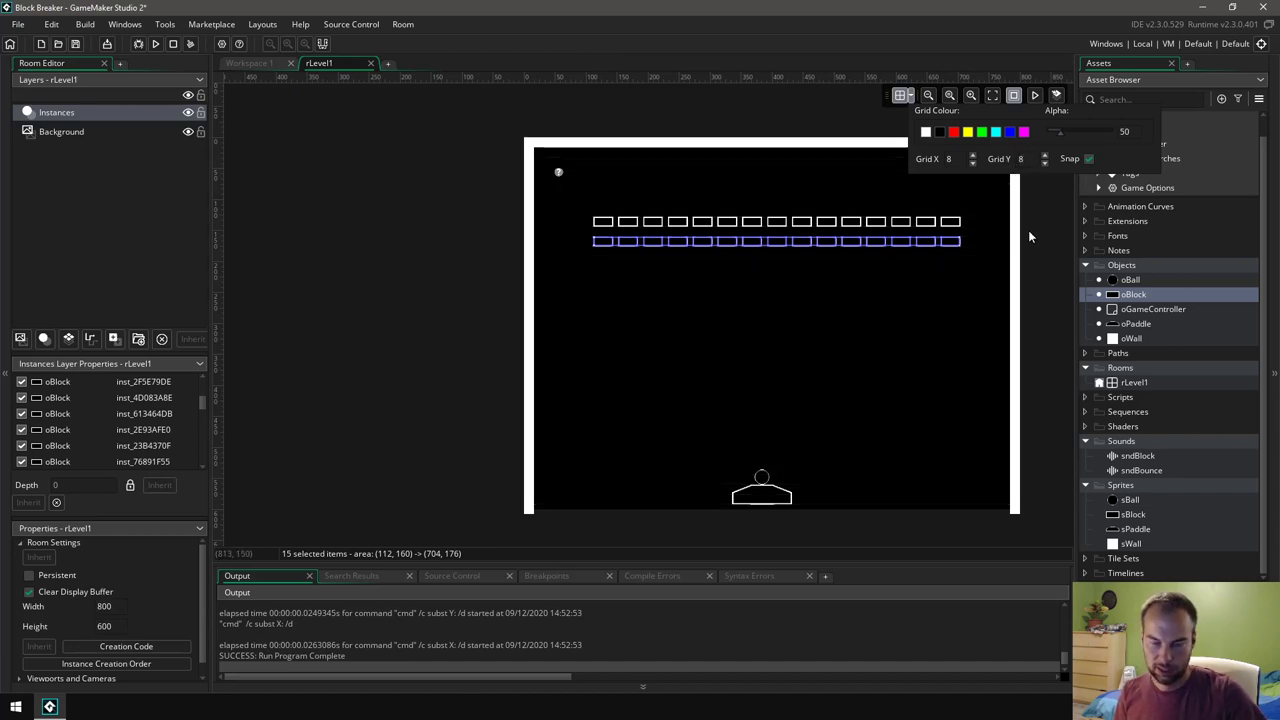
click(708, 246)
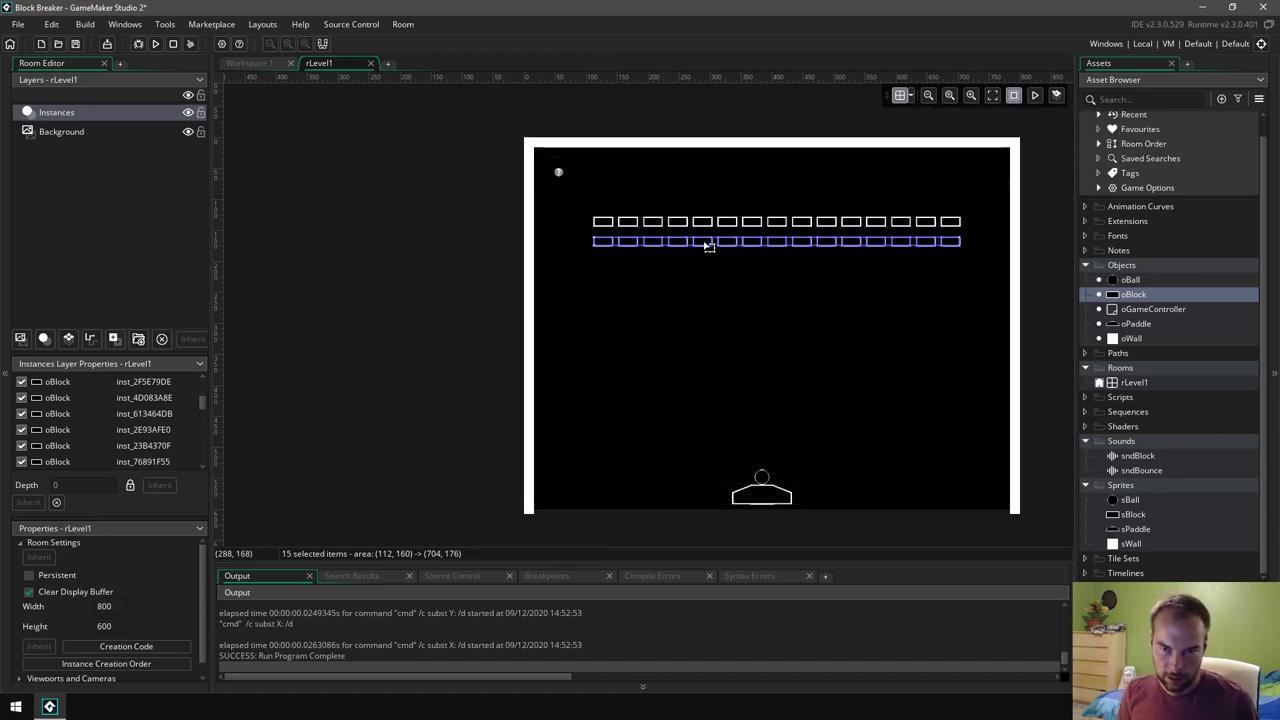
drag(708, 246, 706, 241)
click(711, 284)
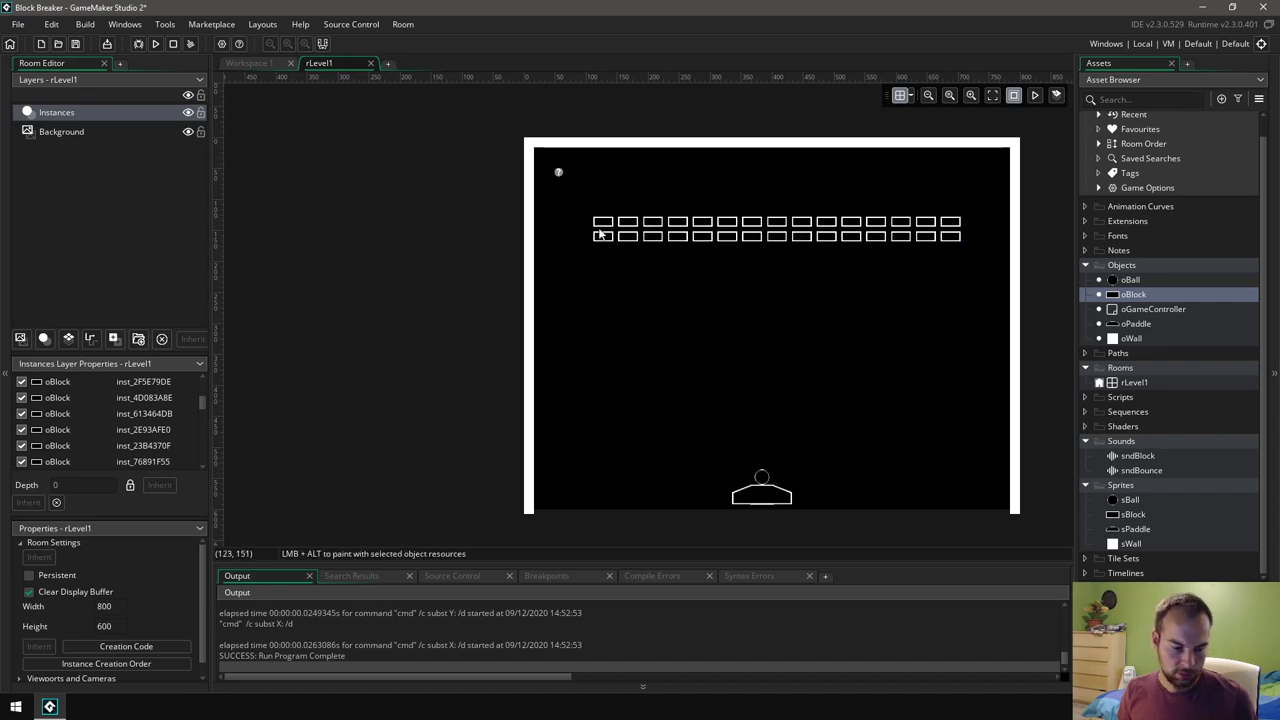
Step: Paste a third row, then copy the three rows and paste them twice for nine rows
key(ctrl+v)
drag(692, 249, 680, 258)
drag(578, 203, 986, 278)
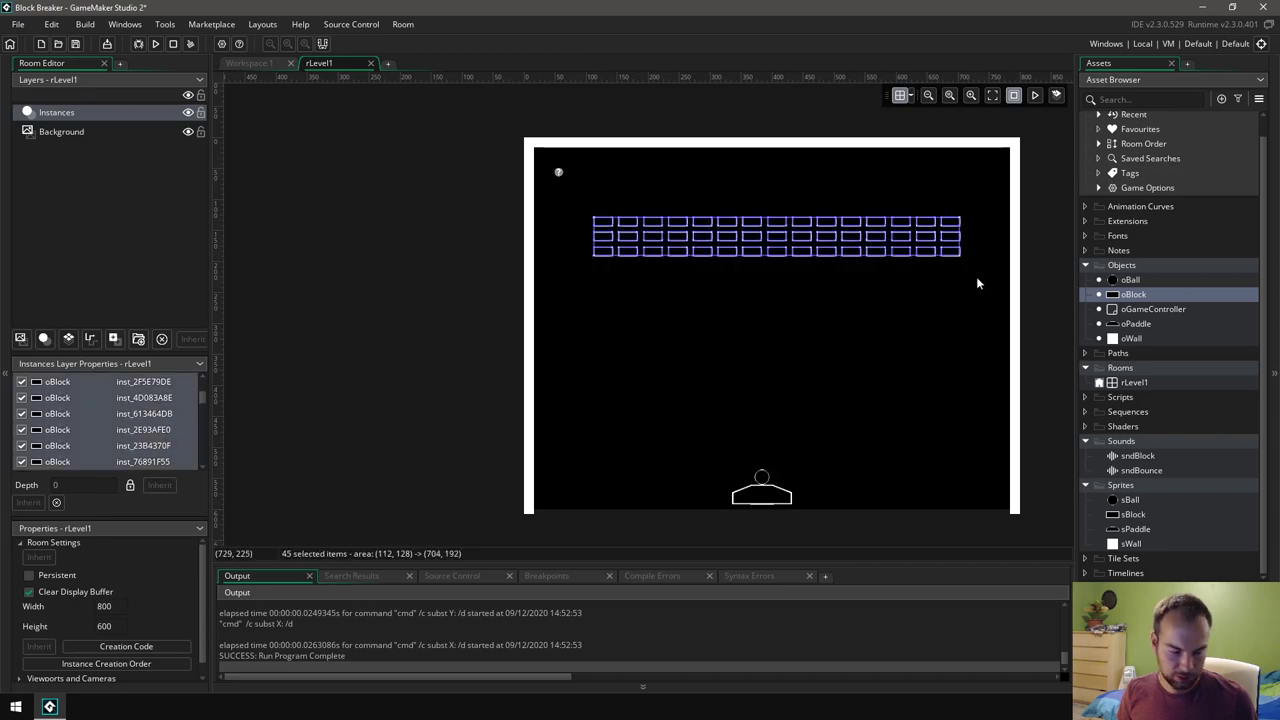
key(ctrl+c)
key(ctrl+v)
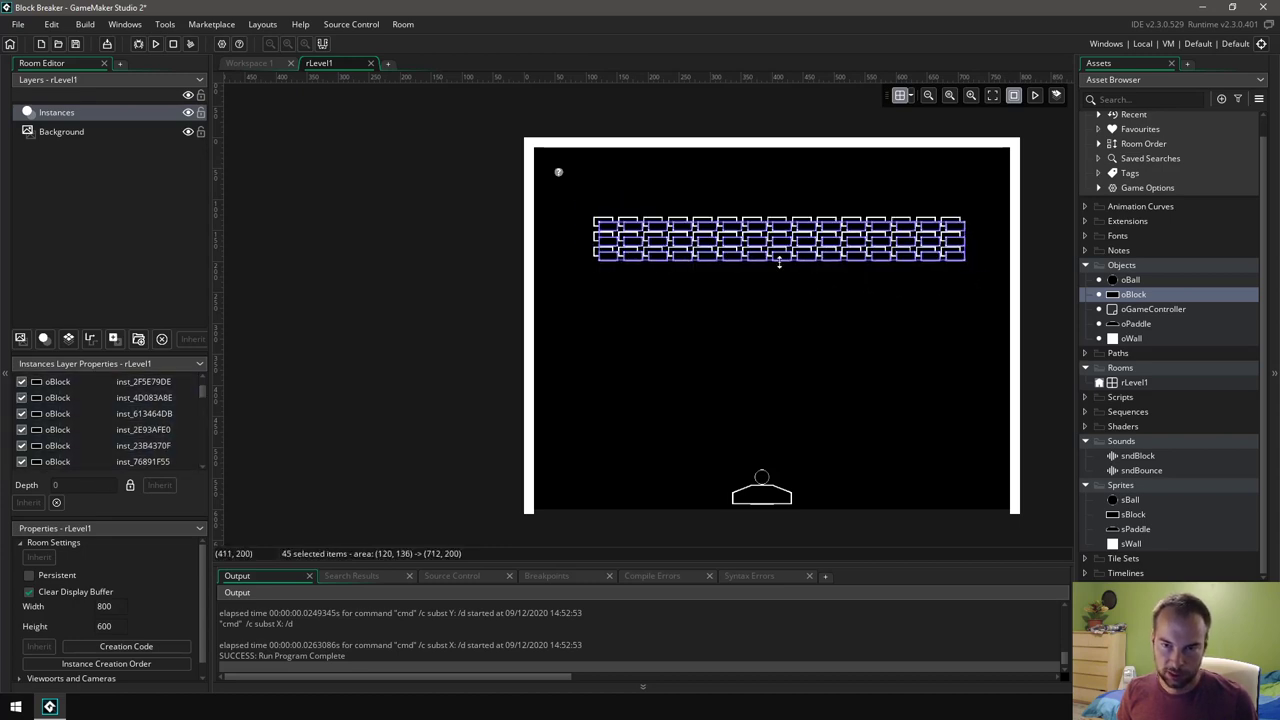
drag(785, 263, 774, 345)
key(ctrl+v)
click(823, 436)
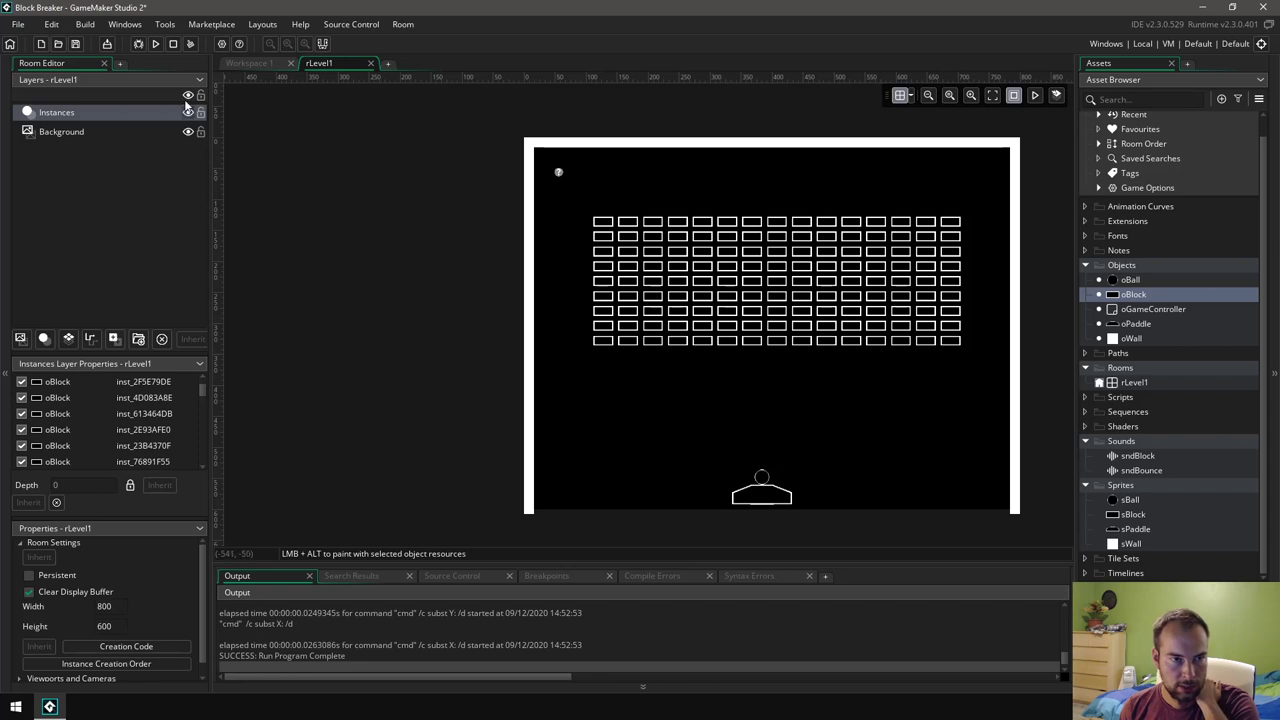
Step: Run the game and move the rGameOver Code Error window into view
click(155, 44)
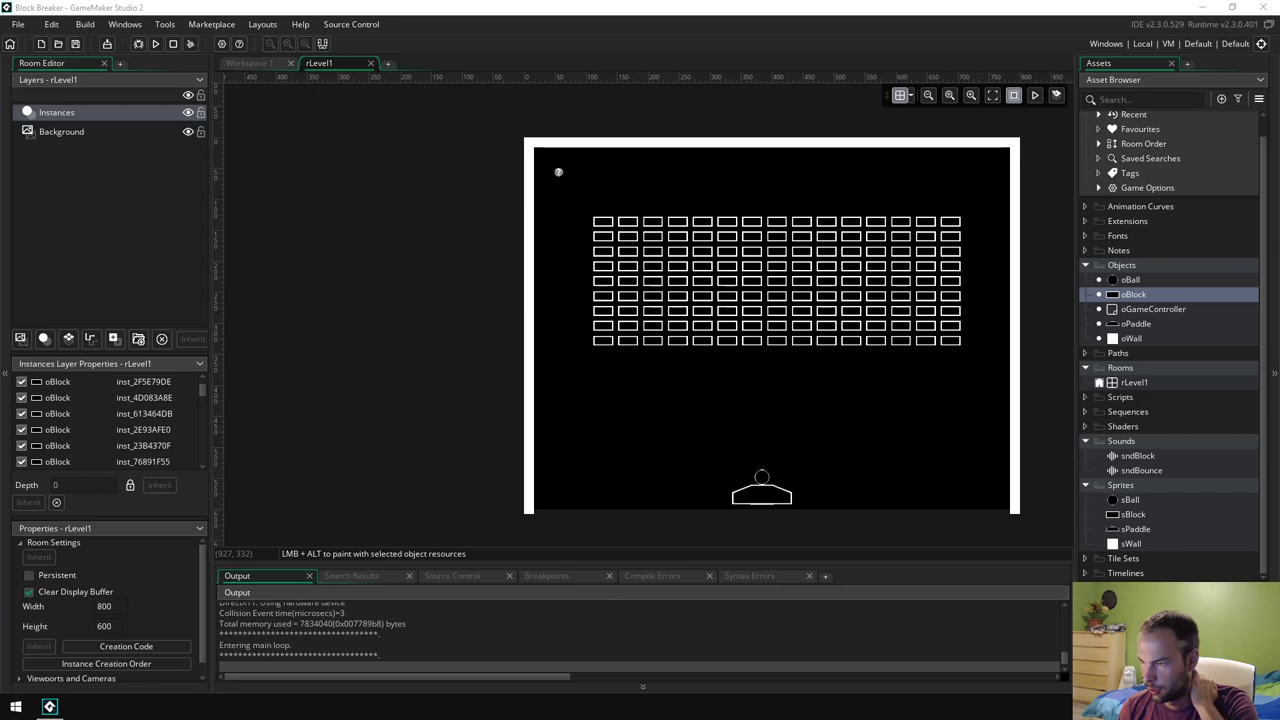
drag(924, 200, 535, 260)
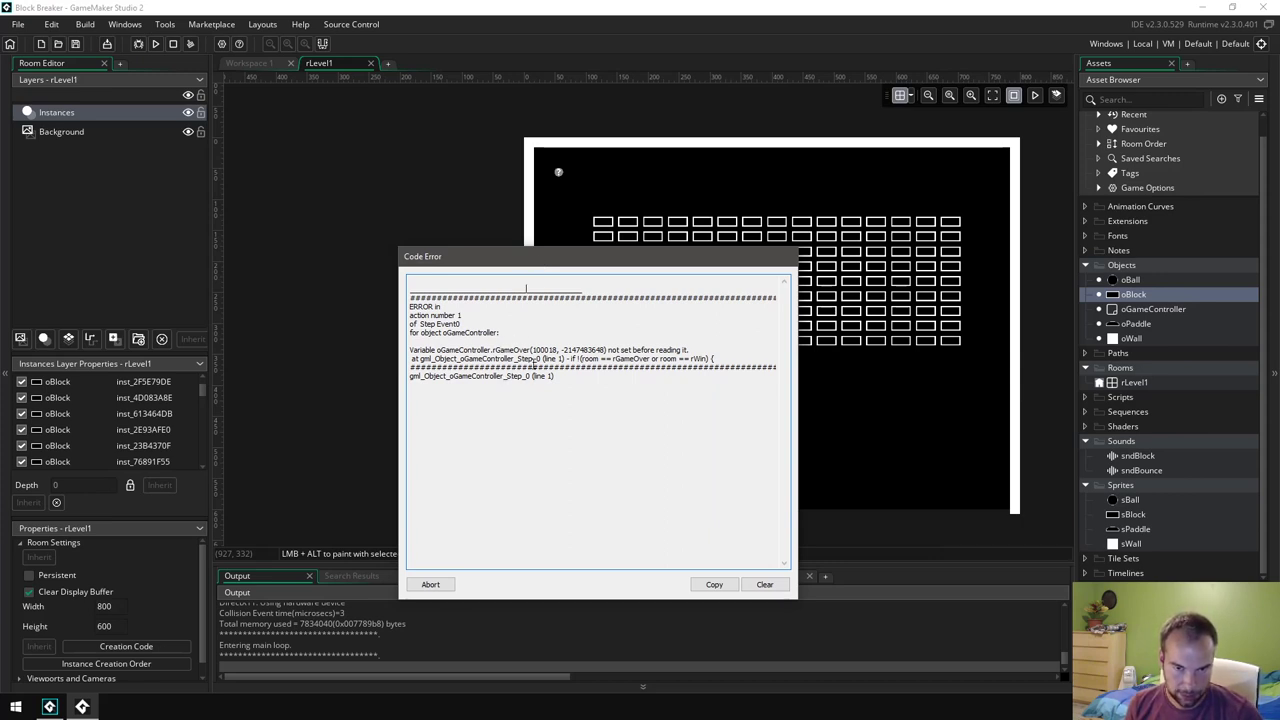
drag(433, 358, 712, 359)
click(518, 358)
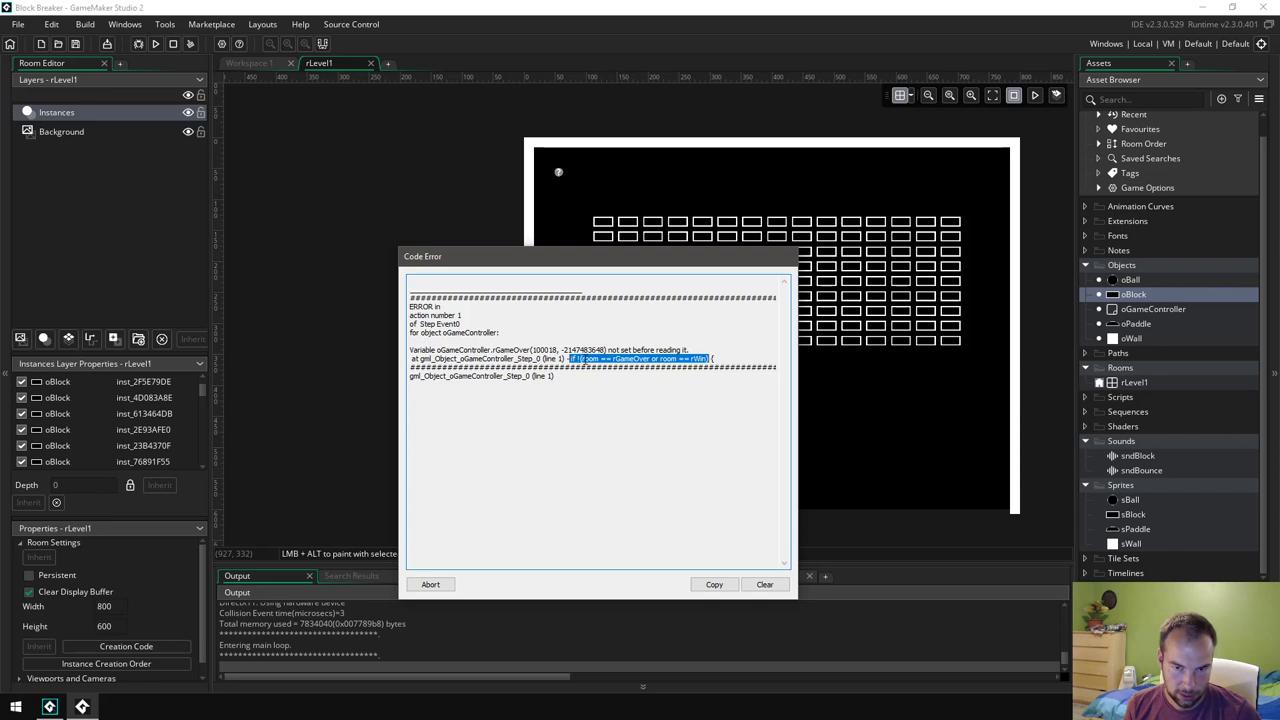
drag(501, 349, 527, 350)
drag(615, 358, 692, 350)
double_click(691, 358)
click(691, 358)
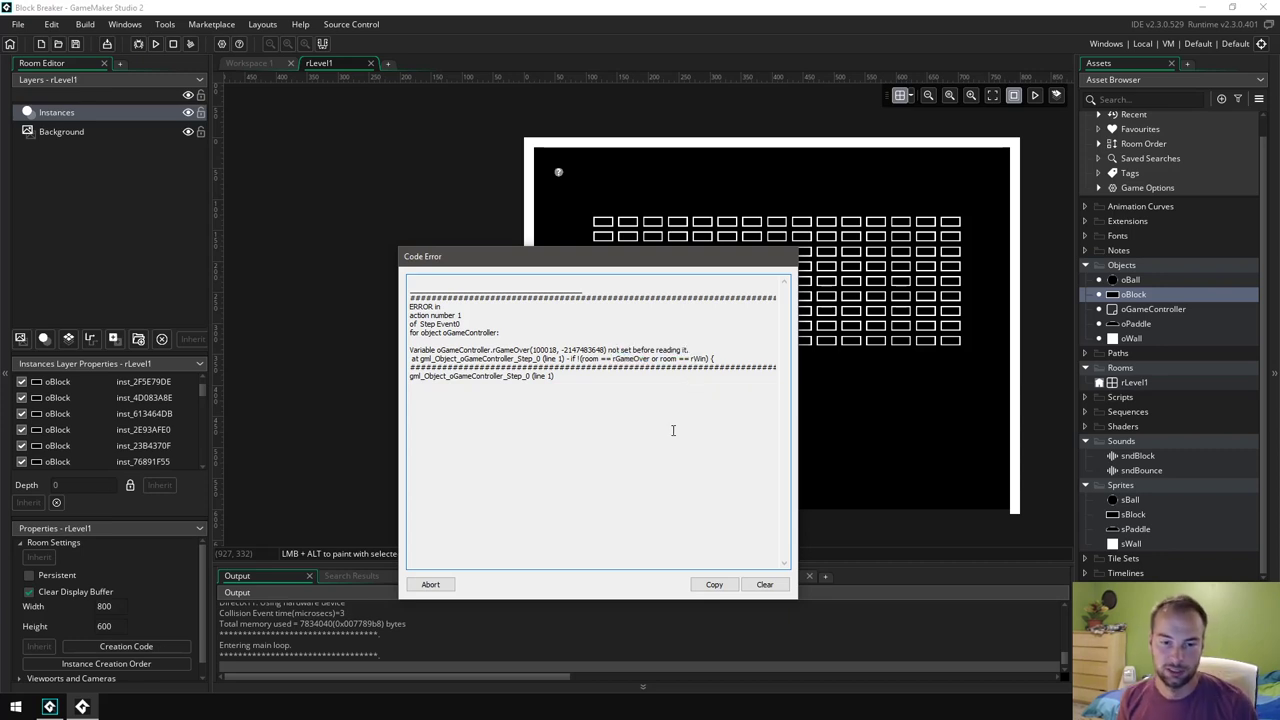